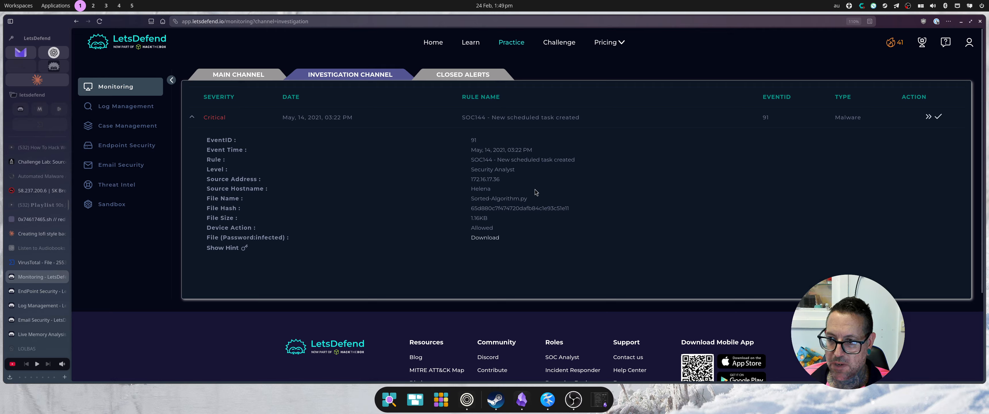
Copy the alert's file hash and view the VirusTotal report for Sorted-Algorithm.py
double_click(524, 199)
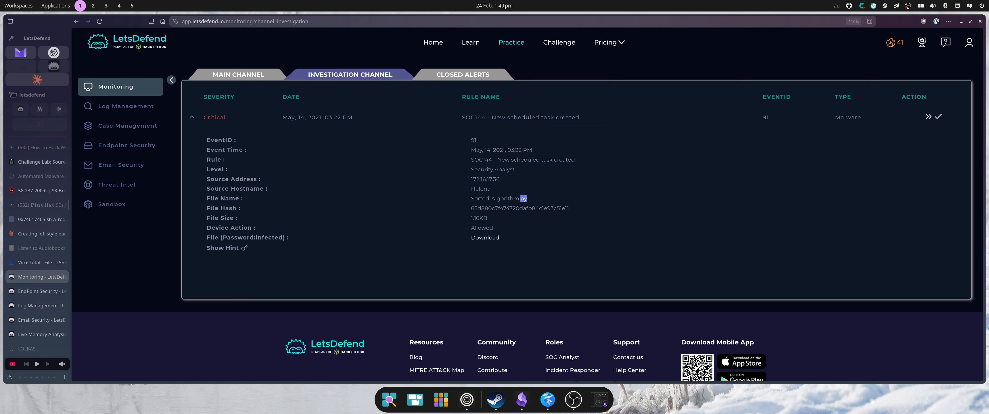
double_click(495, 209)
right_click(494, 209)
click(506, 216)
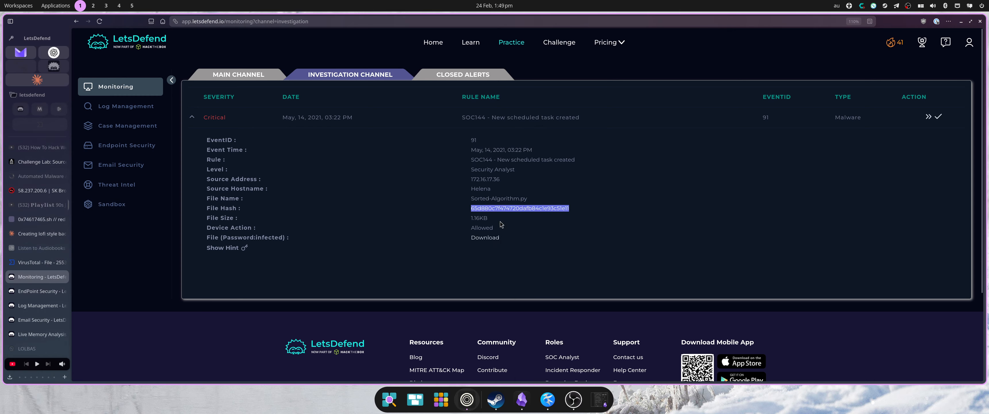
click(52, 262)
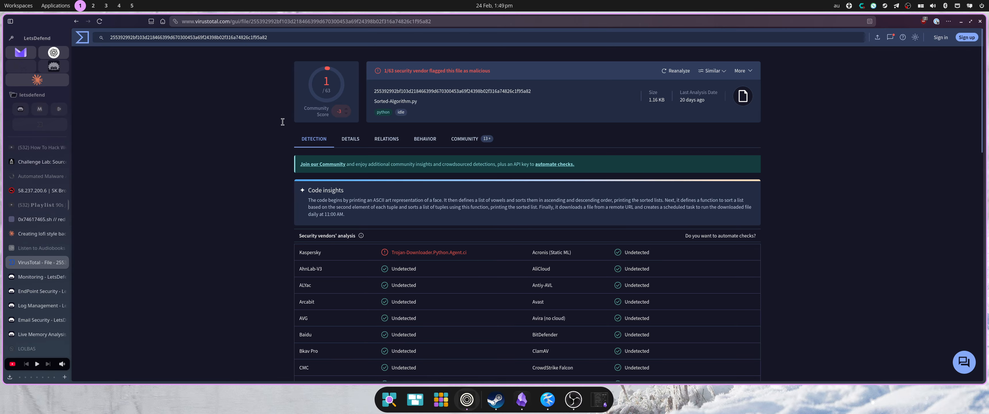
Download the infected sample file from the SOC144 alert, entering the download password, and close the download page
click(42, 277)
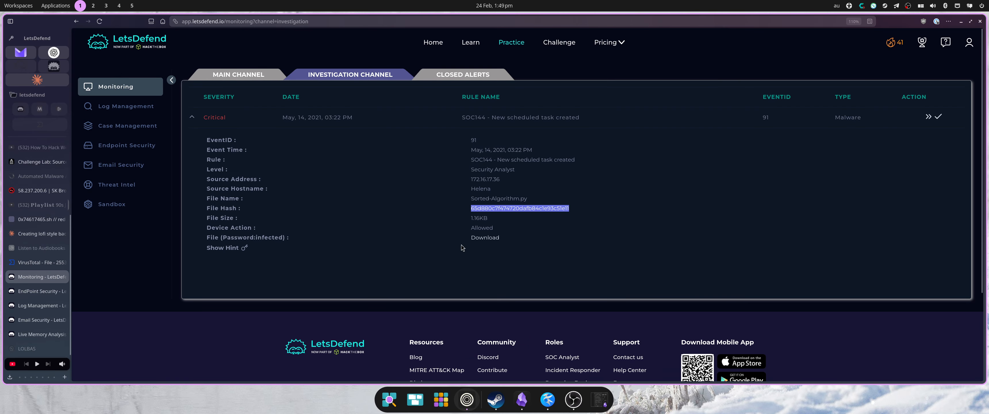
click(481, 238)
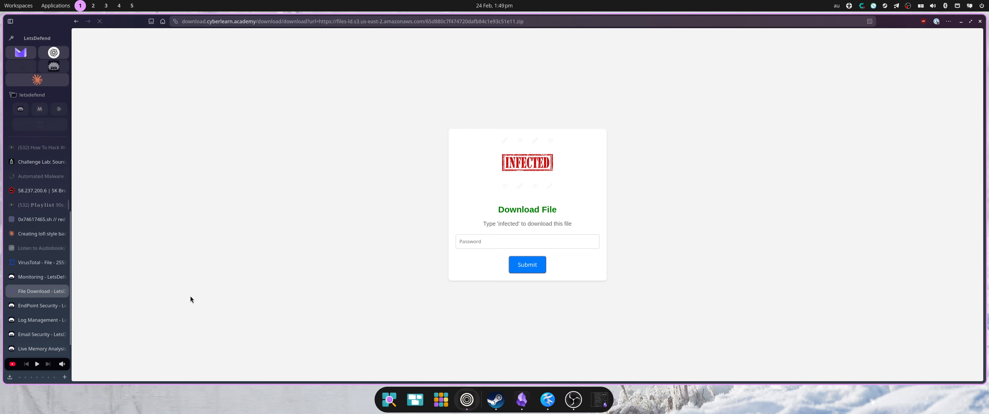
click(537, 238)
text(inf)
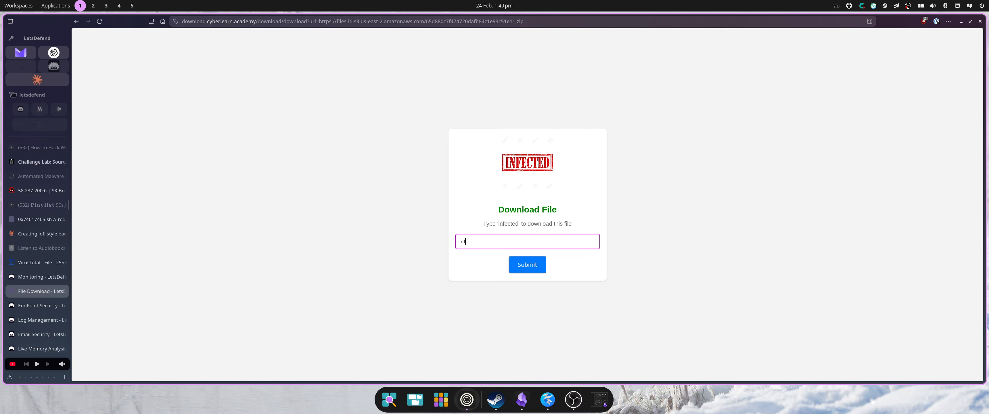
text(ected)
key(Return)
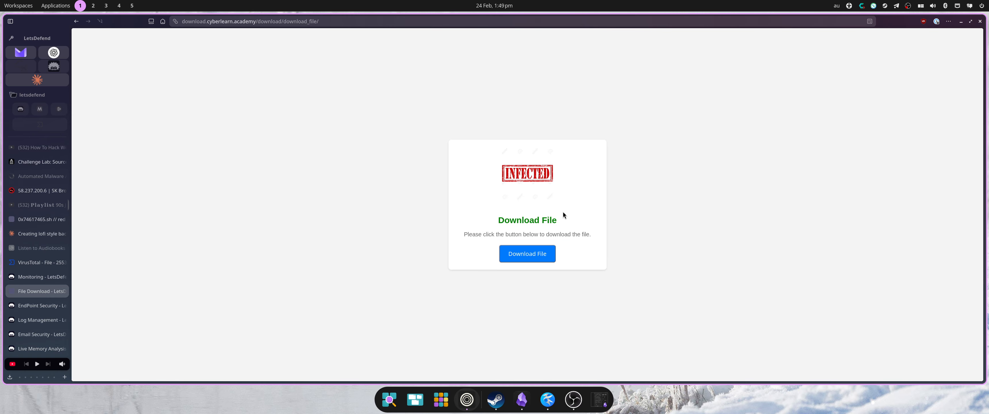
click(539, 254)
click(63, 291)
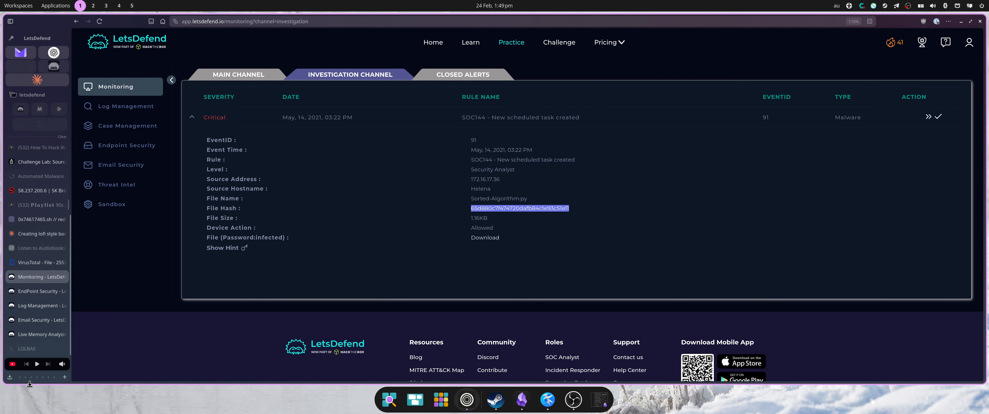
Check the browser's recent downloads for the sample archive
click(9, 377)
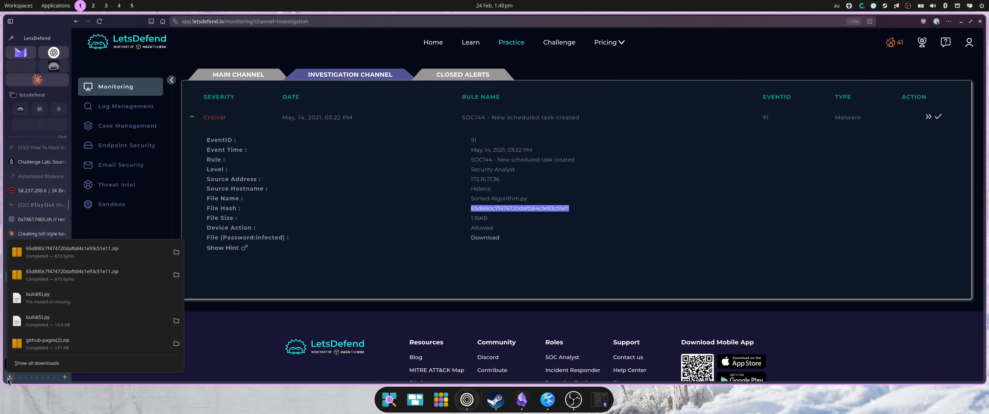
click(9, 377)
click(450, 258)
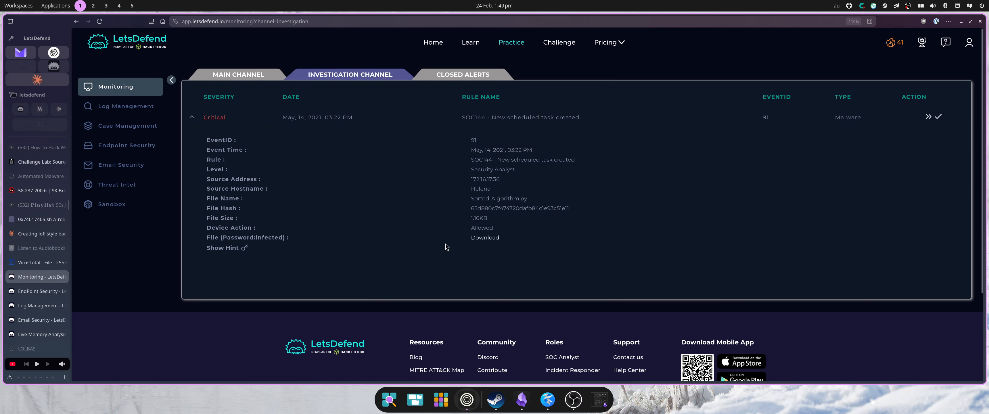
Open a terminal and unzip 65d880c7f474720dafb84c1e93c51e11.zip from ~/Downloads, entering the archive password
key(super+t)
text(u)
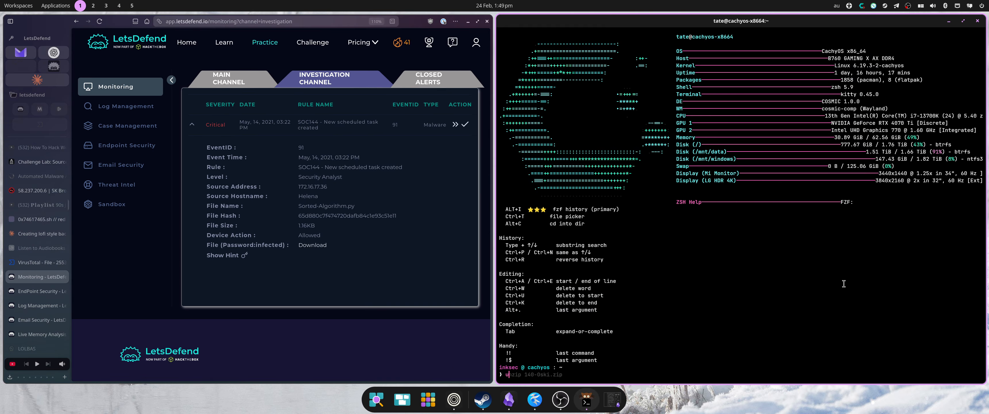
text(nzip 65)
key(BackSpace)
text(~/Dow)
key(Tab)
text(6)
key(Tab)
key(Return)
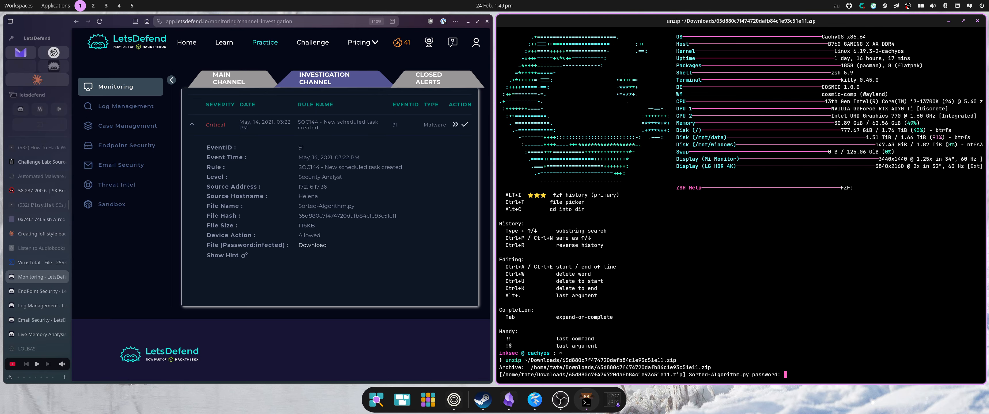
text(infected)
key(Return)
List the home folder's files and open the extracted Sorted-Algorithm.py in nano
text(ls)
key(Return)
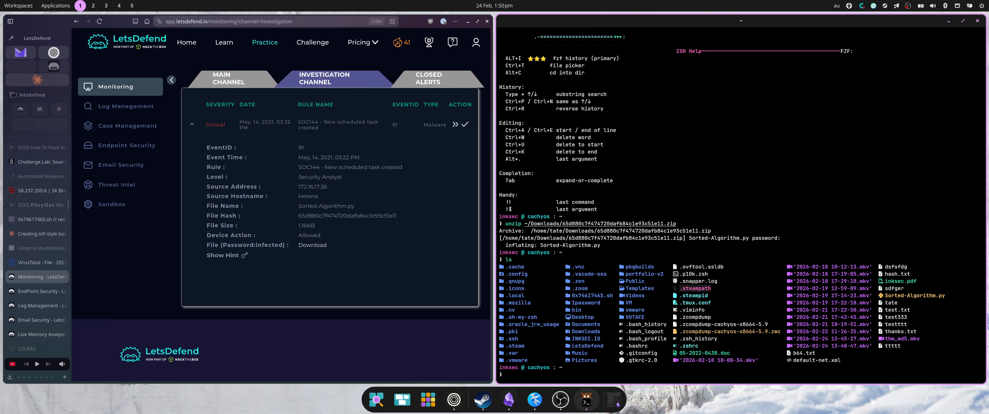
text(nano )
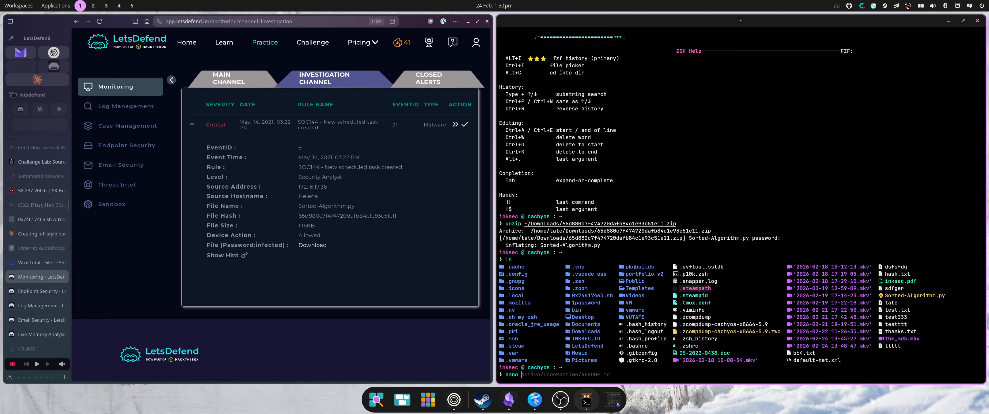
text(Sof)
key(Tab)
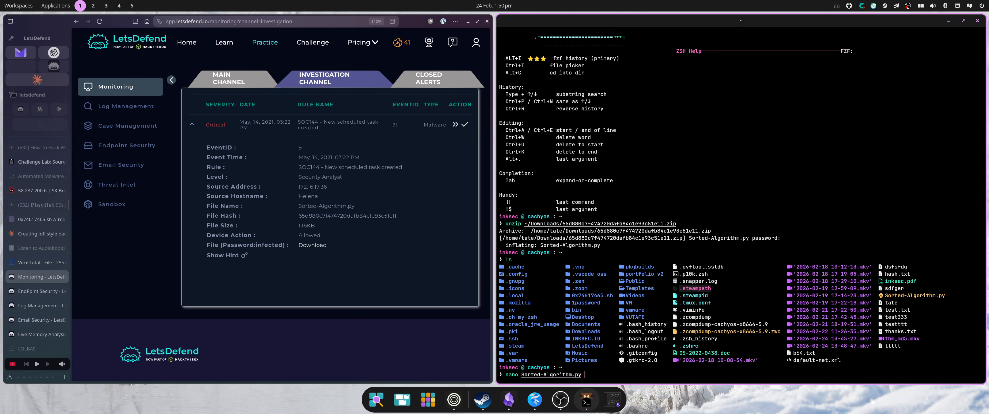
key(Return)
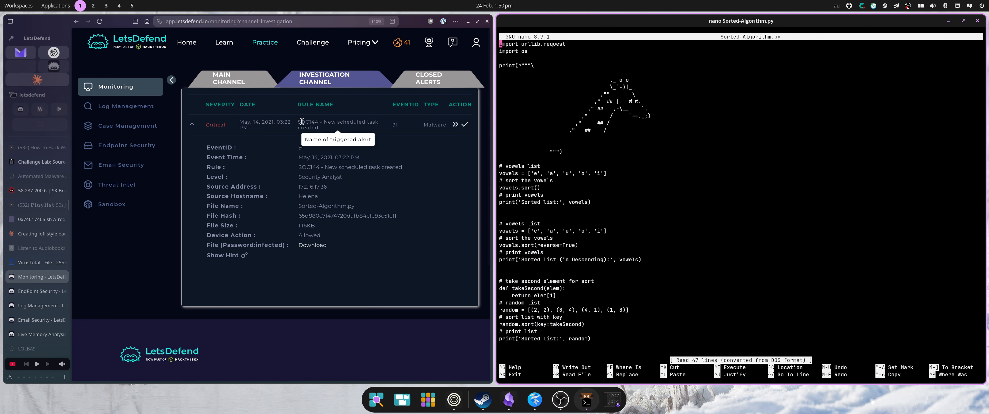
Read through the code of Sorted-Algorithm.py down to its last lines
key(Down)
key(Down)
key(Down)
key(Down)
key(Down)
key(Down)
key(Down)
key(Down)
key(Down)
key(Down)
key(Down)
key(Down)
key(Down)
key(Down)
key(Down)
key(Down)
key(Down)
key(Down)
key(Down)
key(Down)
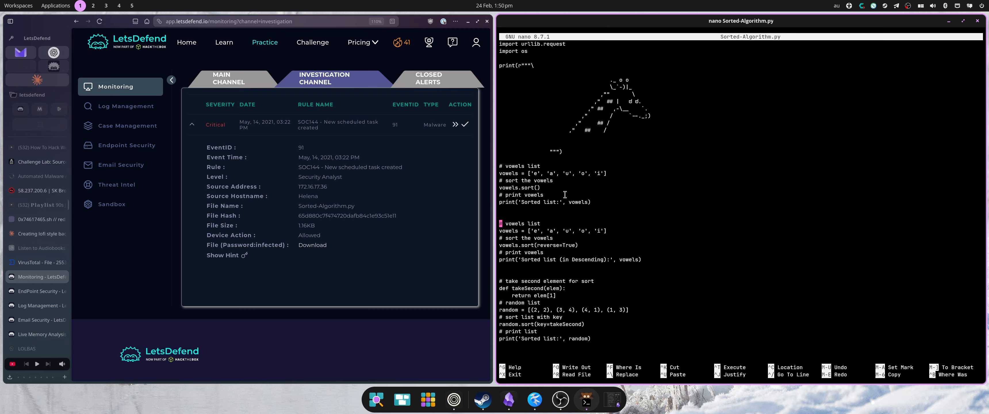
key(Down)
key(Down)
key(Down)
key(Down)
key(Down)
key(Down)
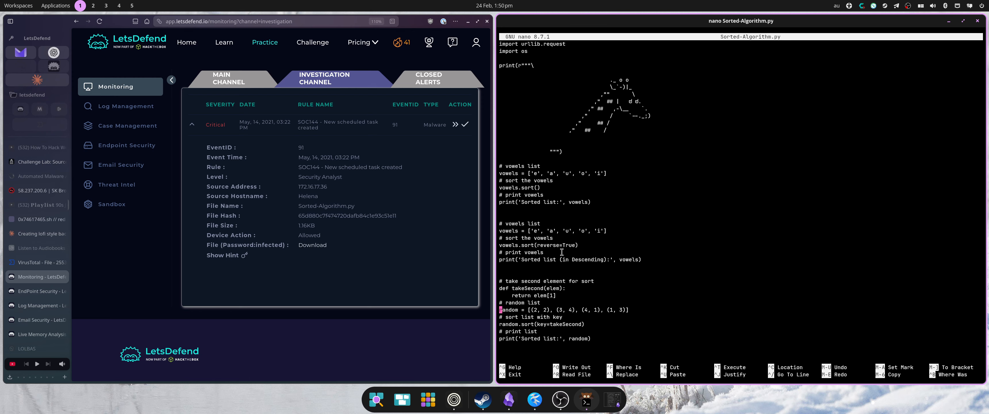
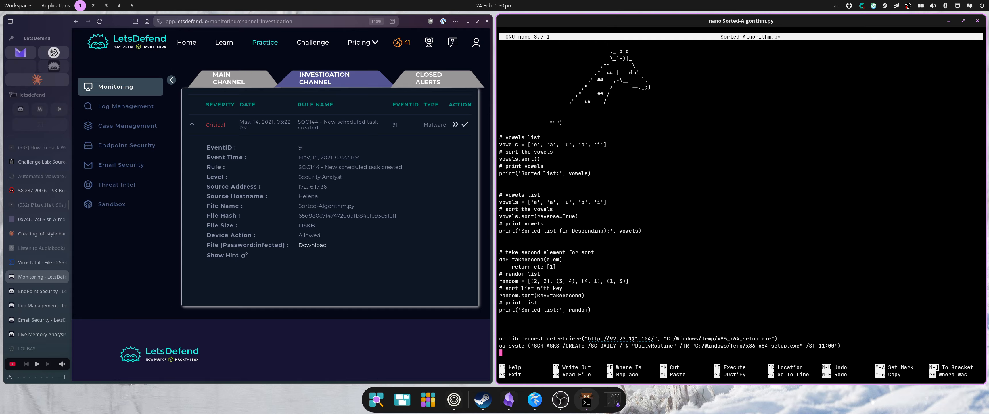
Search VirusTotal for the IP address 92.27.116.104 taken from the script's urlretrieve call
drag(659, 336, 610, 339)
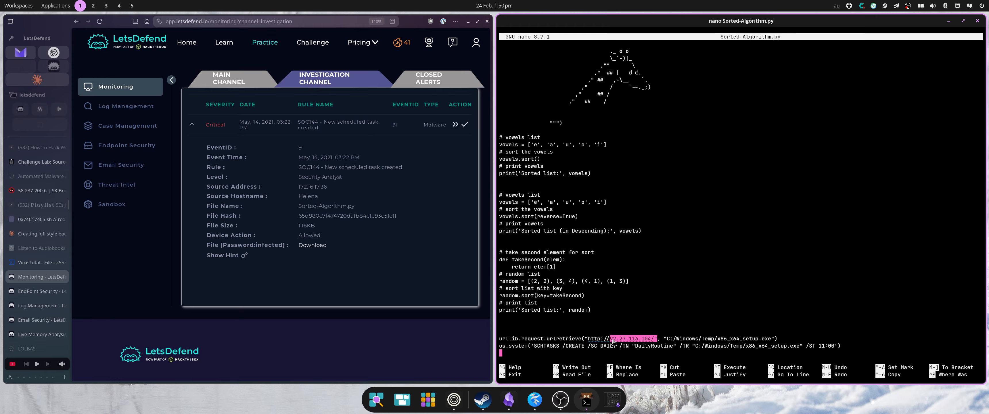
click(40, 263)
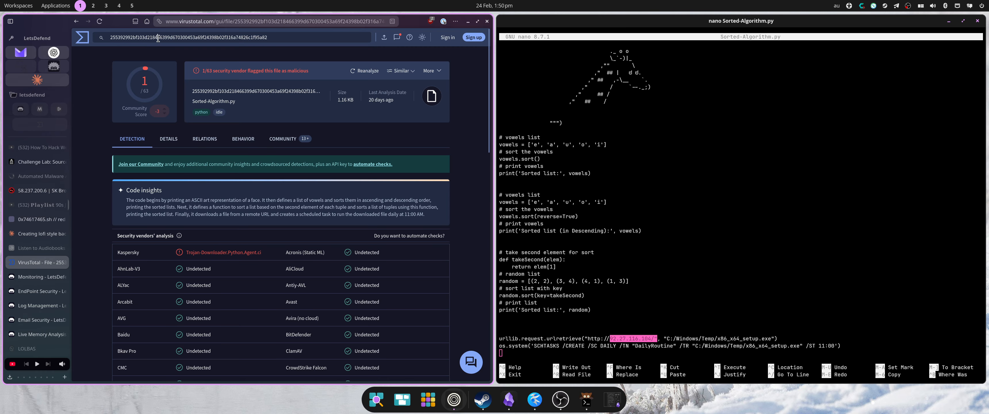
click(224, 36)
text(92.27.116.104/")
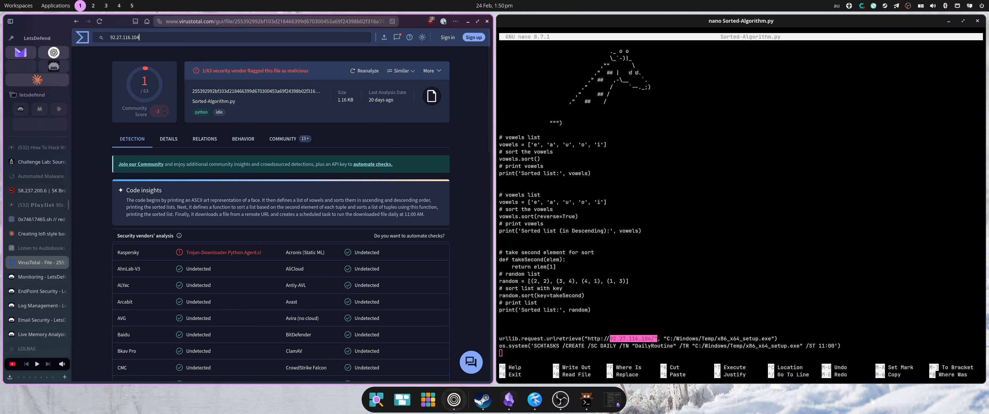
key(Return)
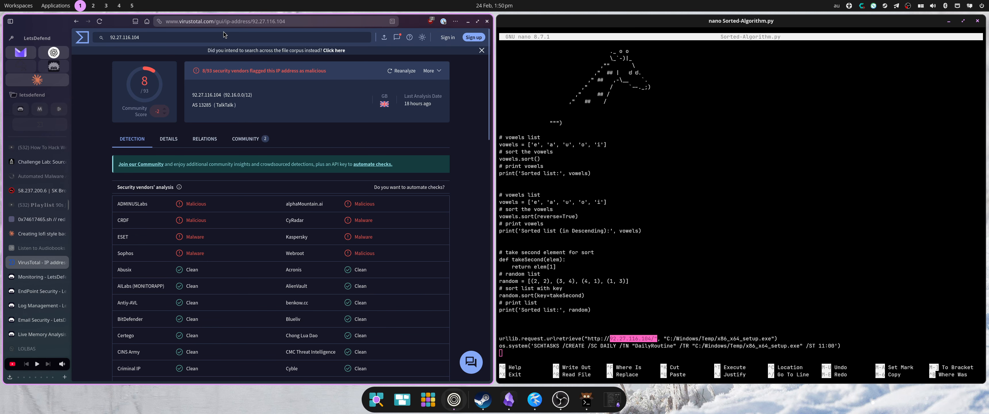
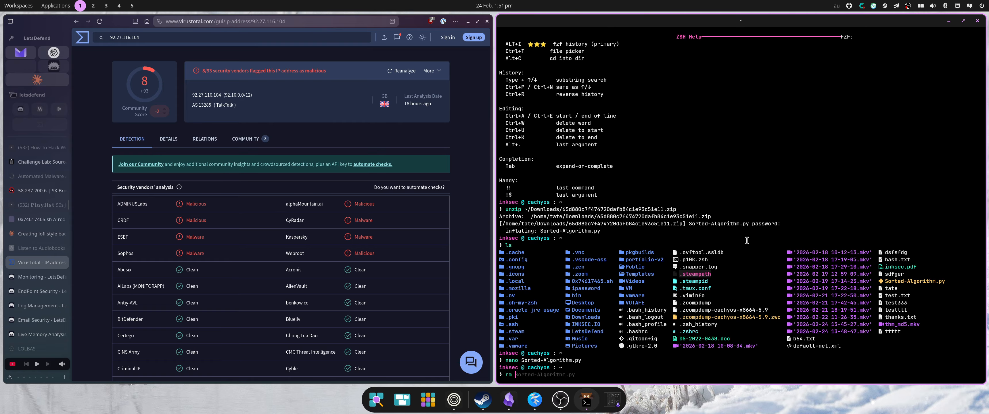
Delete Sorted-Algorithm.py with rm and exit the terminal
key(Right)
key(Return)
text(exit)
key(Return)
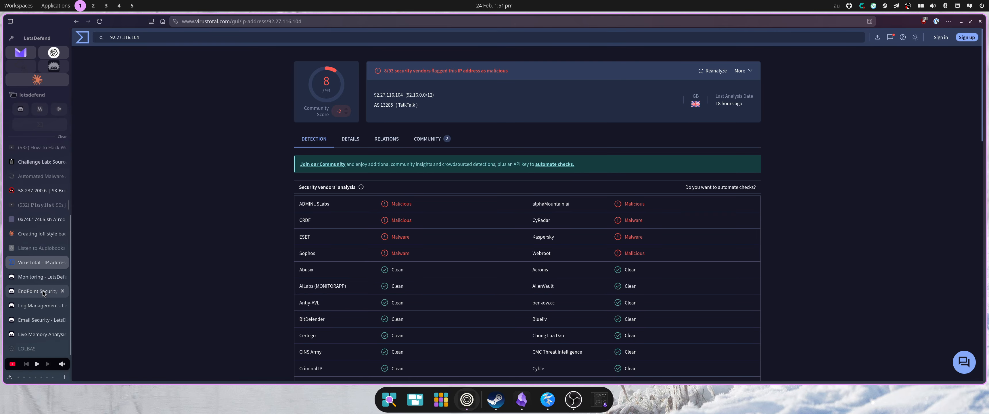
Copy the alert's source address 172.16.17.36 and search the Endpoint Security list for that host
triple_click(115, 40)
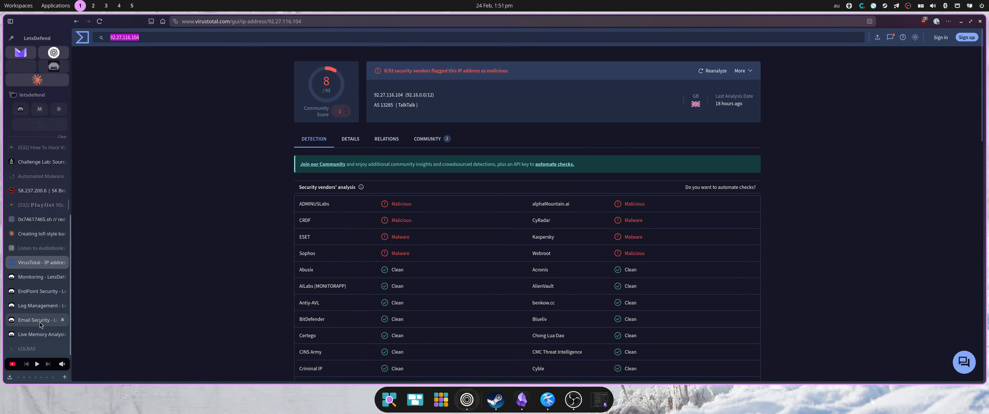
click(40, 283)
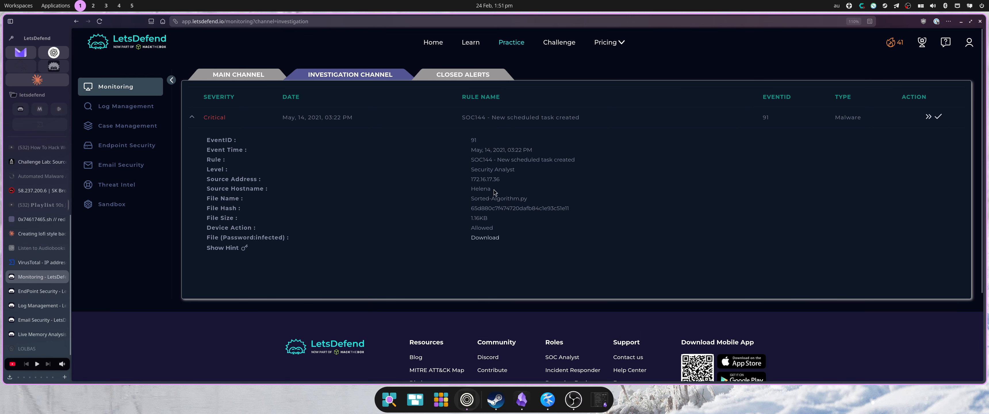
triple_click(478, 179)
key(ctrl+c)
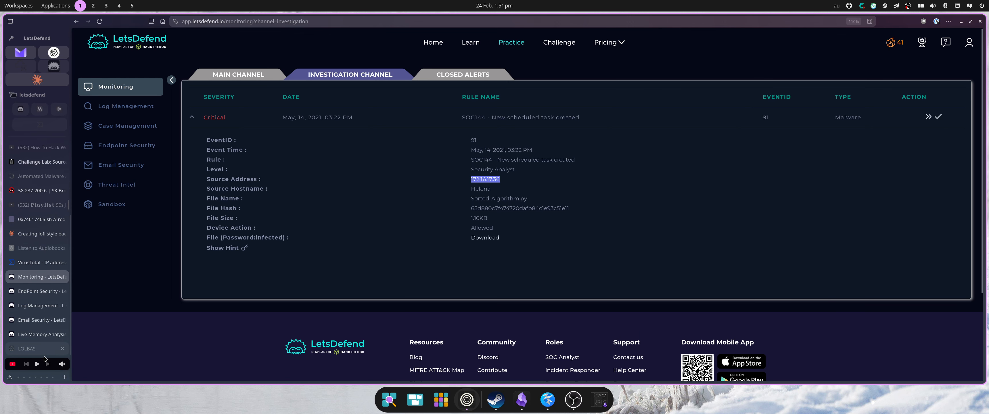
click(47, 305)
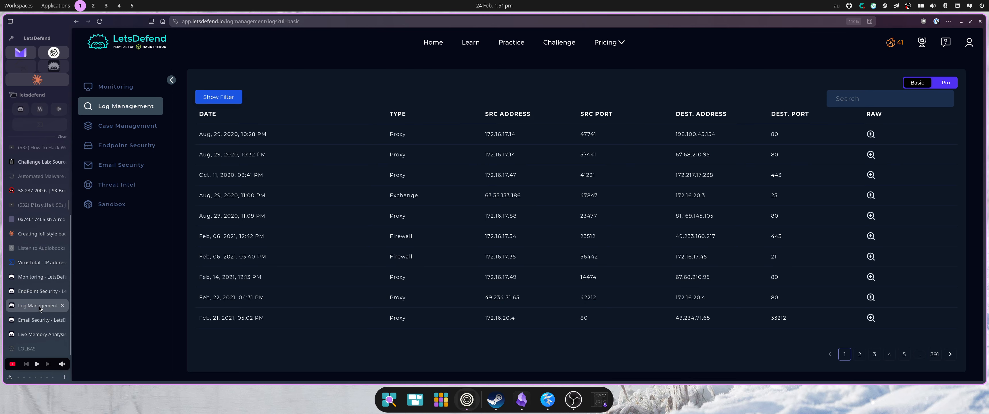
click(38, 291)
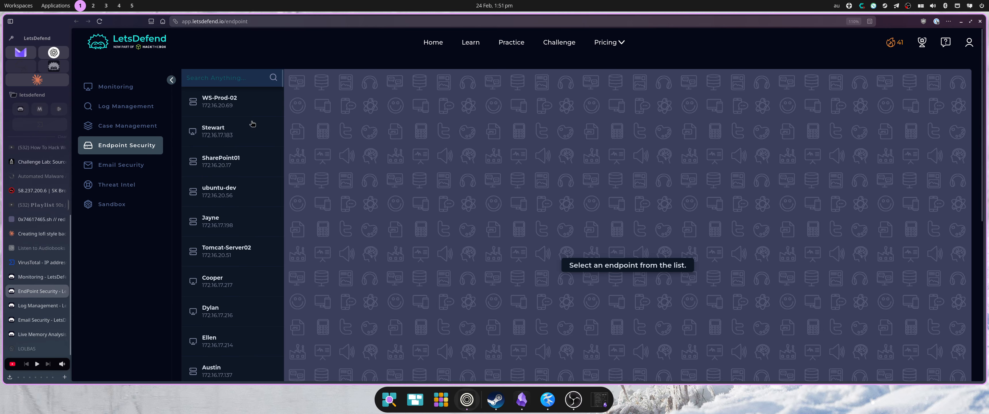
click(223, 79)
key(ctrl+v)
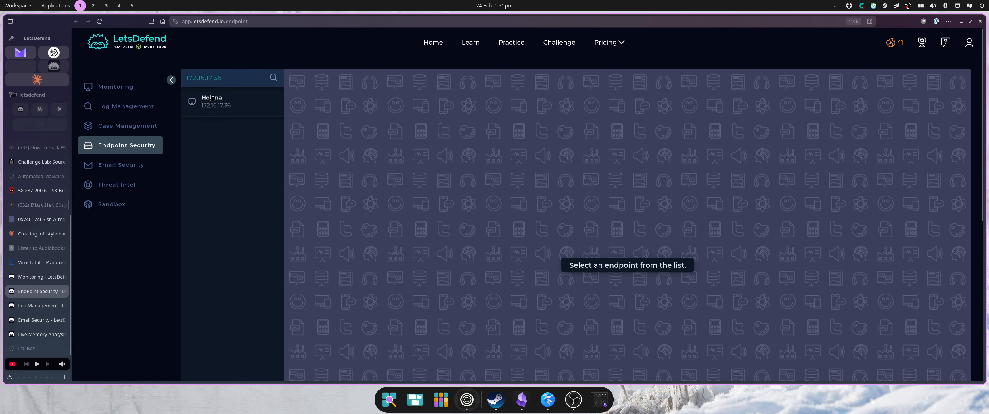
drag(212, 99, 202, 100)
Copy the IP address 92.27.116.104 from its VirusTotal report and search the Log Management entries for it
click(35, 277)
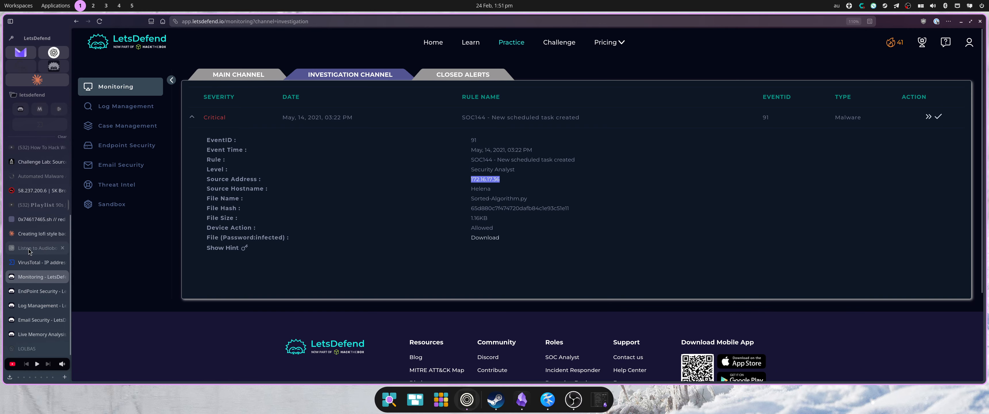
click(39, 262)
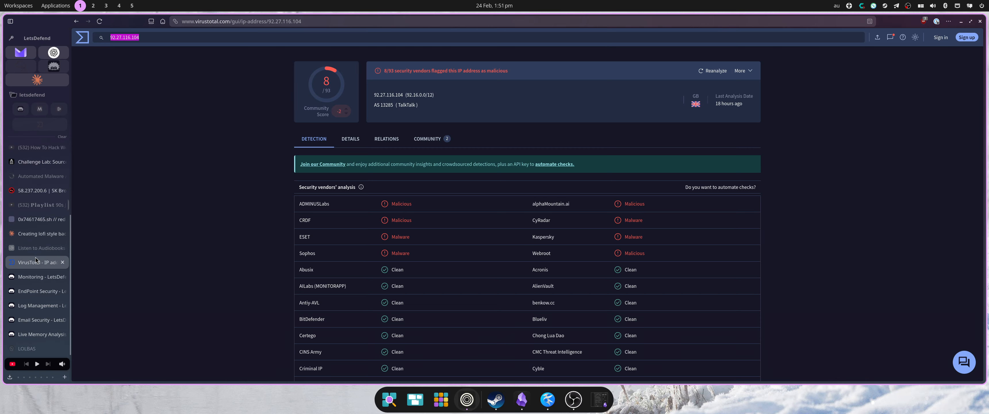
right_click(131, 36)
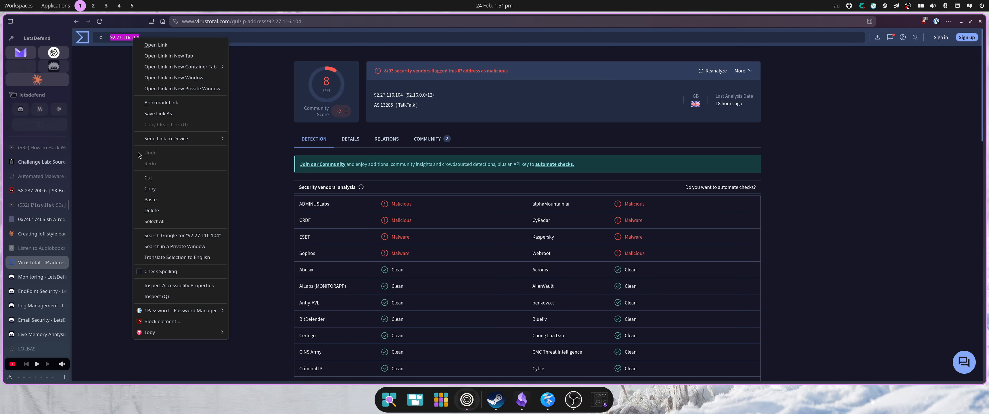
click(156, 189)
click(39, 305)
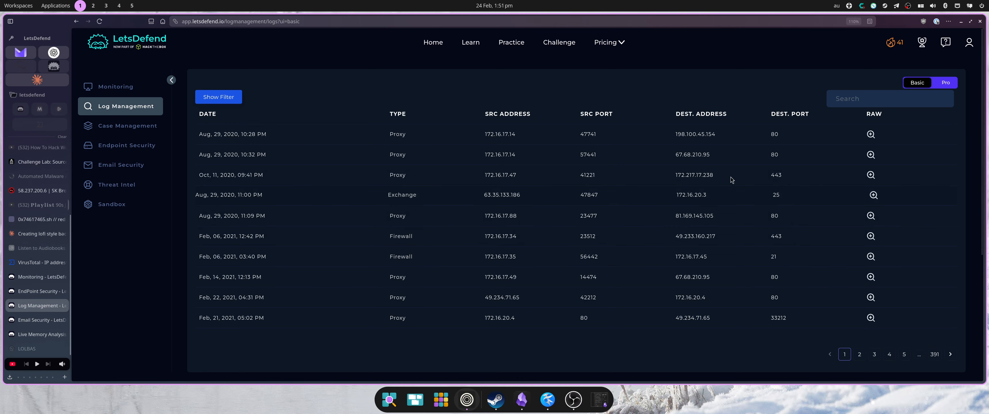
click(830, 97)
key(ctrl+v)
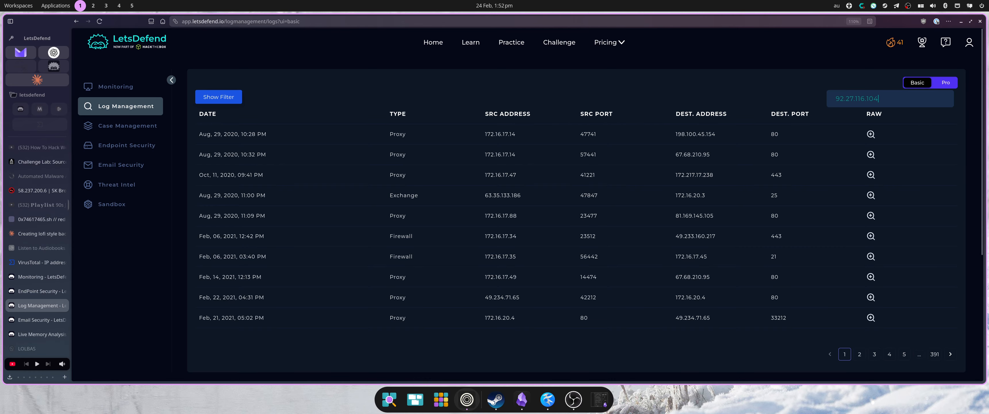
key(Return)
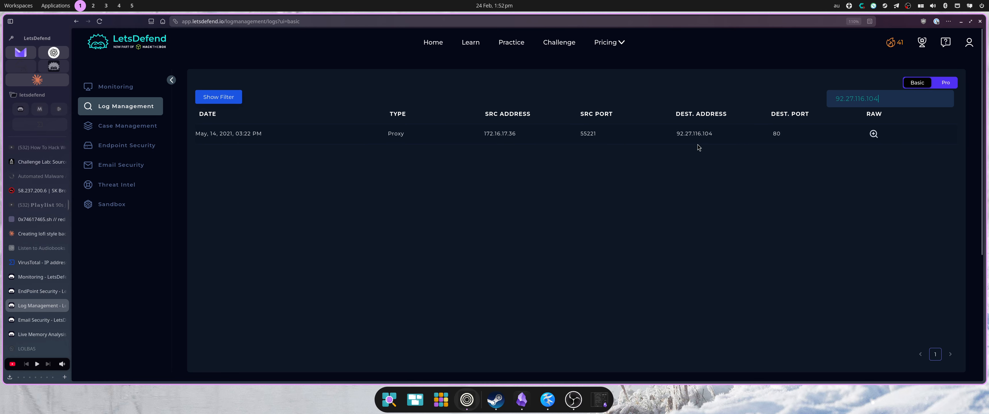
Examine the raw log of the proxy entry from 172.16.17.36 to 92.27.116.104 and close it
click(871, 134)
click(841, 162)
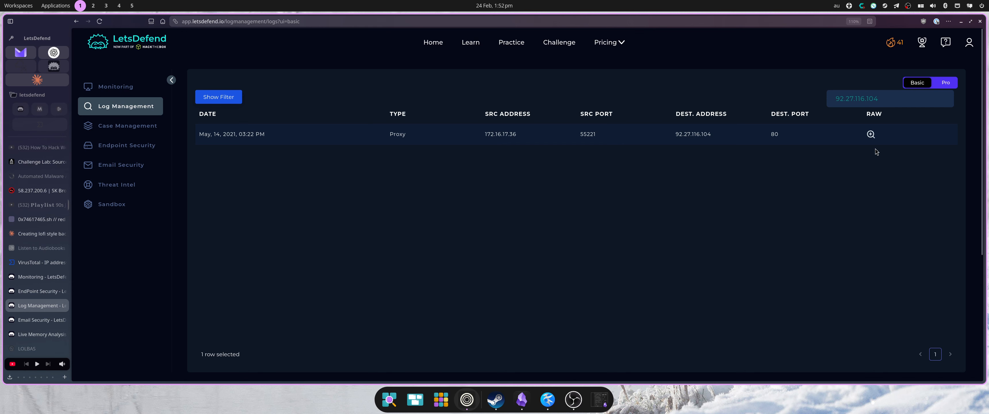
click(871, 134)
click(852, 204)
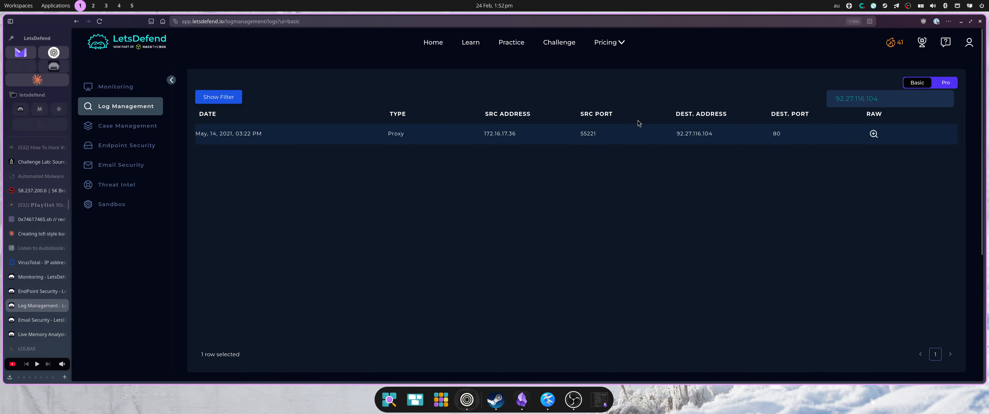
click(874, 134)
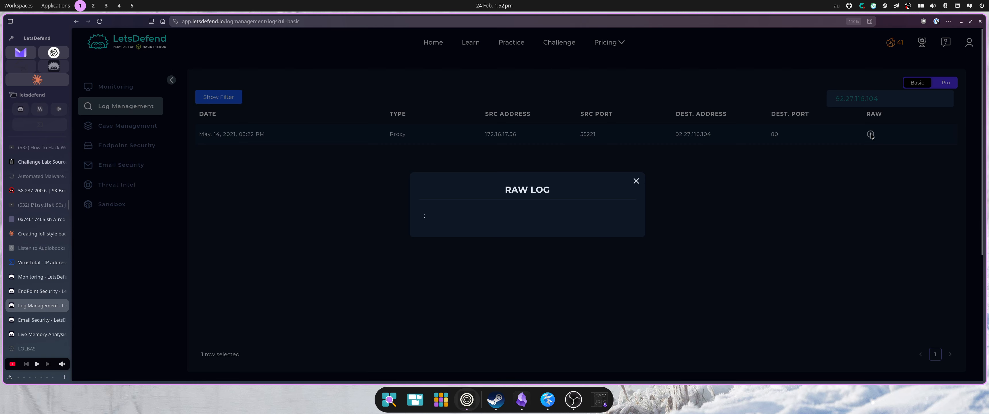
click(636, 182)
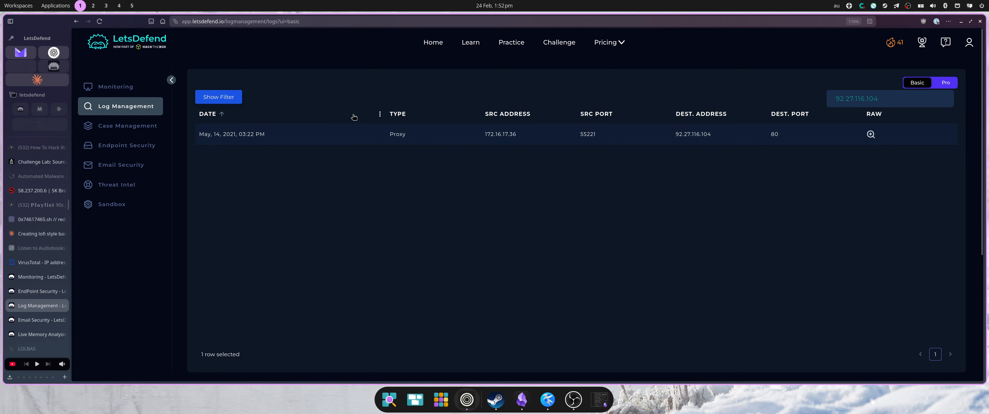
Switch Log Management to Pro mode and filter the events to destination_address contains 92.27.116.104
click(945, 84)
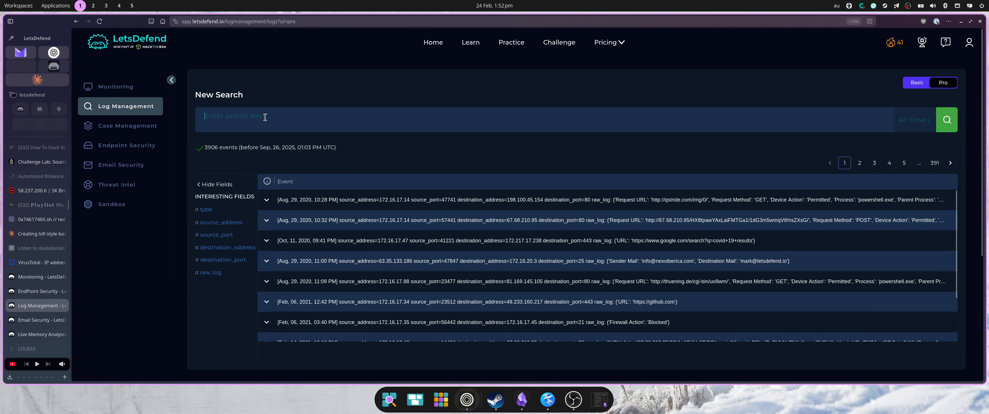
click(265, 117)
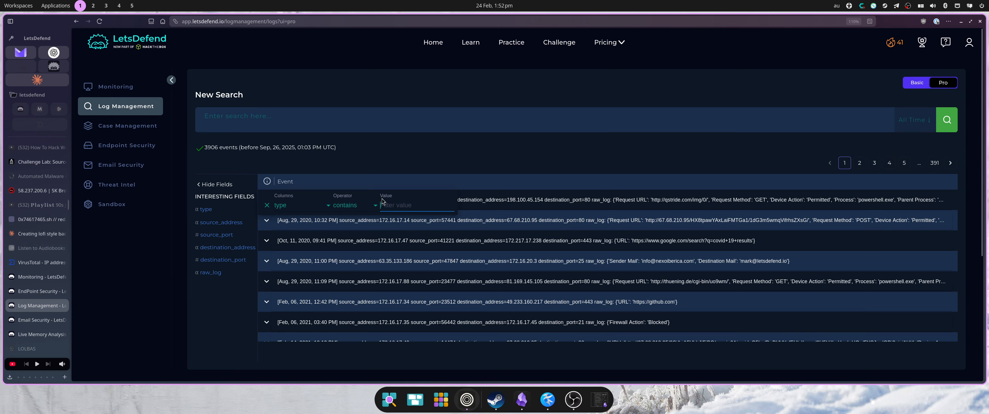
key(ctrl+v)
click(328, 207)
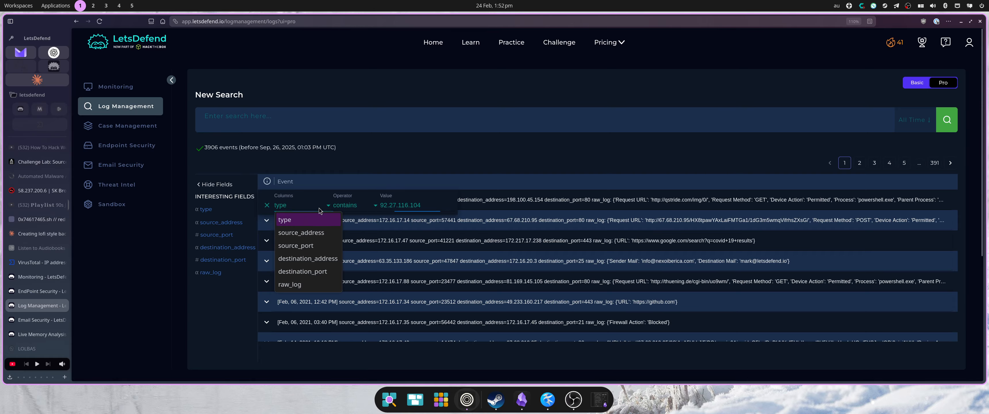
click(327, 256)
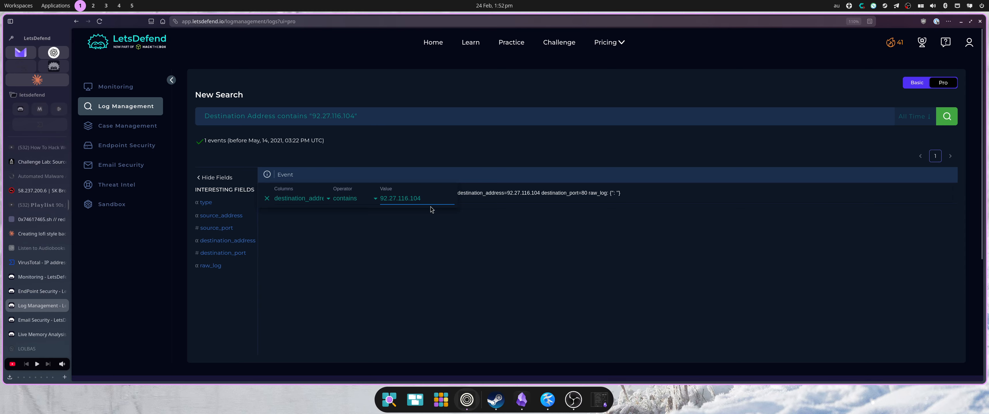
Expand the filtered proxy event and read through its field values and raw log section
click(595, 196)
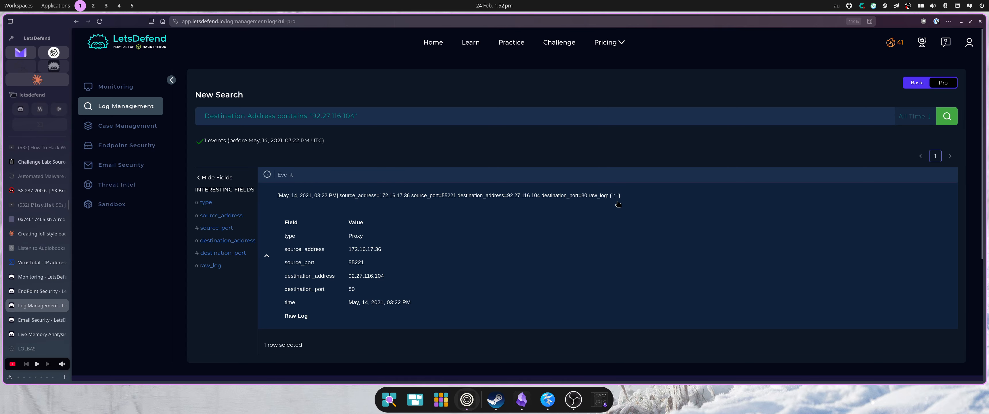
scroll(425, 263, down, 3)
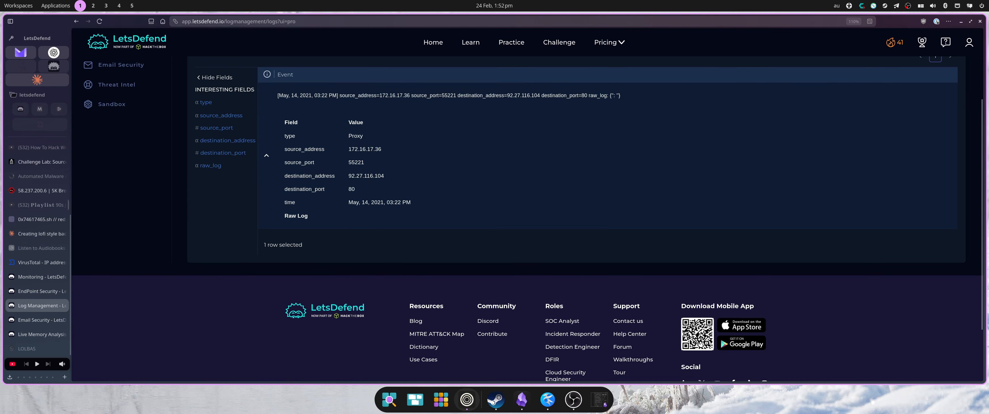
scroll(236, 155, up, 3)
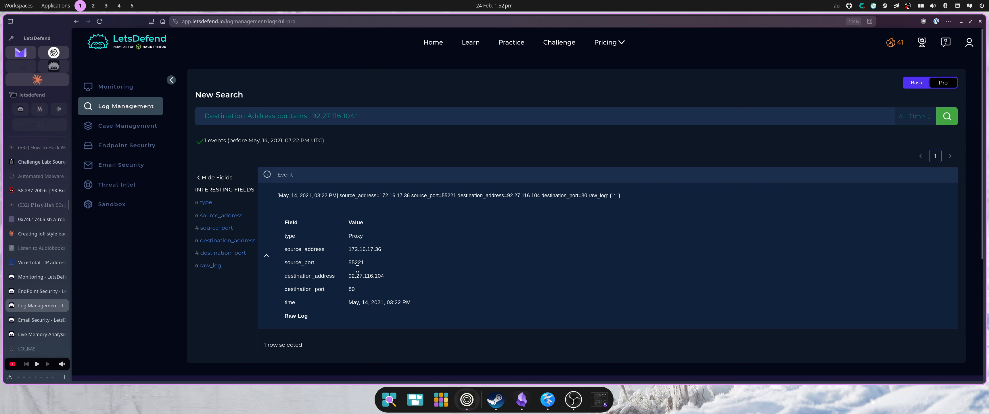
Return Log Management to Basic mode and search the logs for the event's source address 172.16.17.36
double_click(359, 250)
click(917, 83)
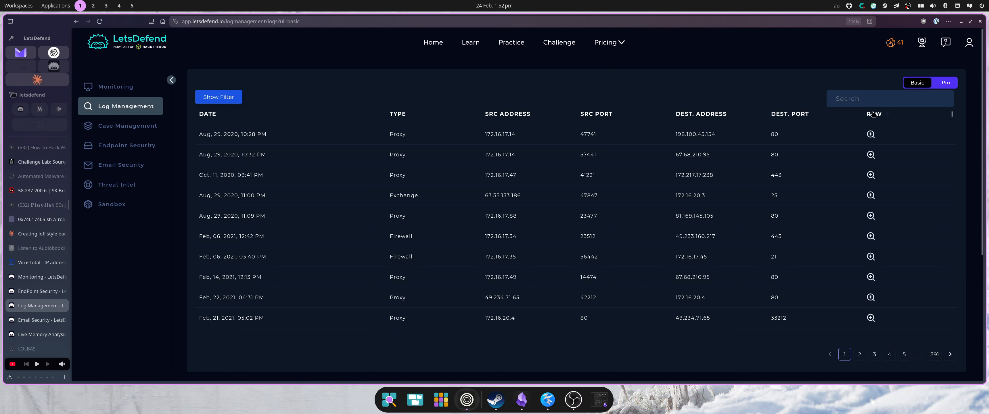
click(853, 99)
key(ctrl+v)
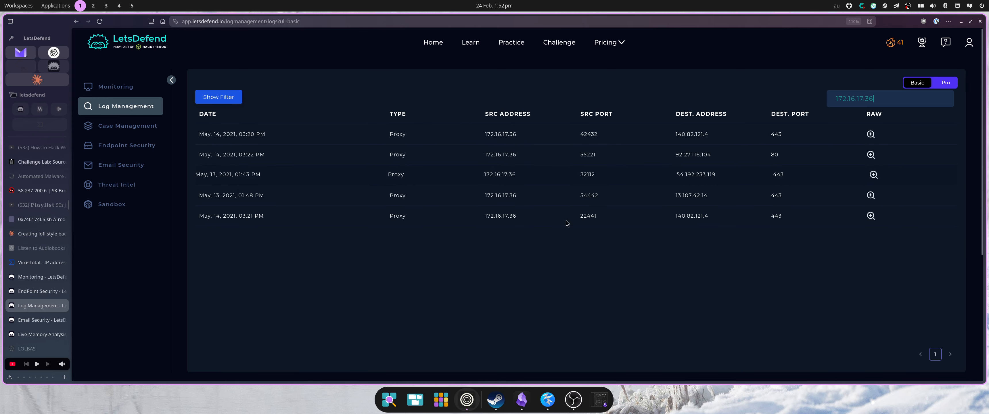
Read the raw logs of the May 13, 01:48 PM and May 14, 03:21 PM entries, and copy the GitHub master.zip URL from the latter
click(873, 195)
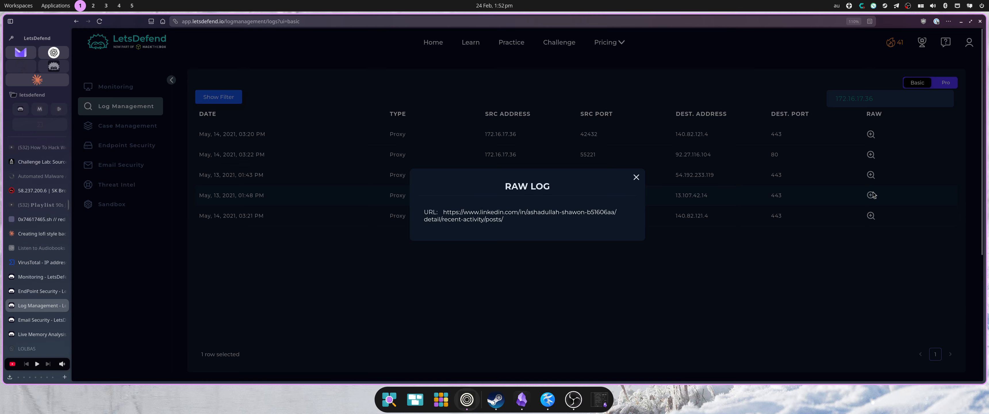
click(867, 215)
click(873, 216)
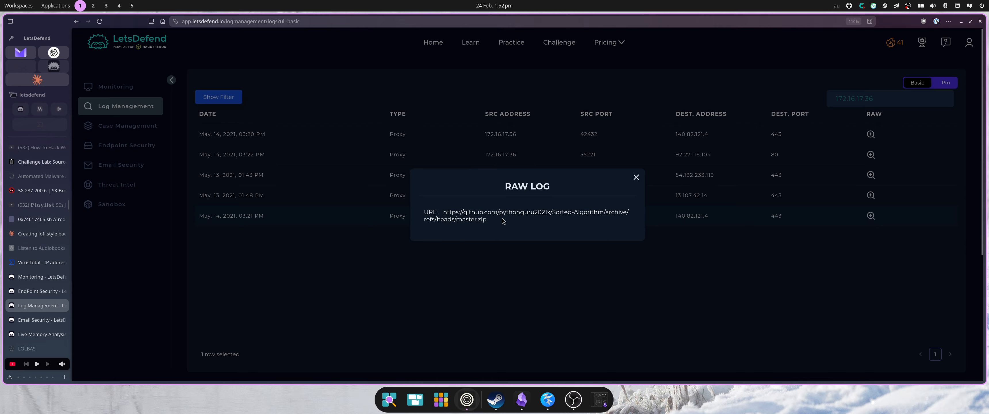
drag(487, 221, 442, 218)
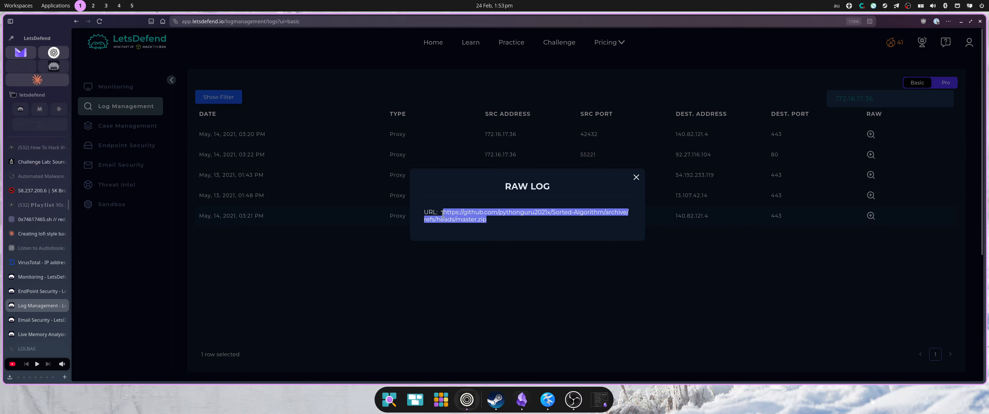
right_click(445, 213)
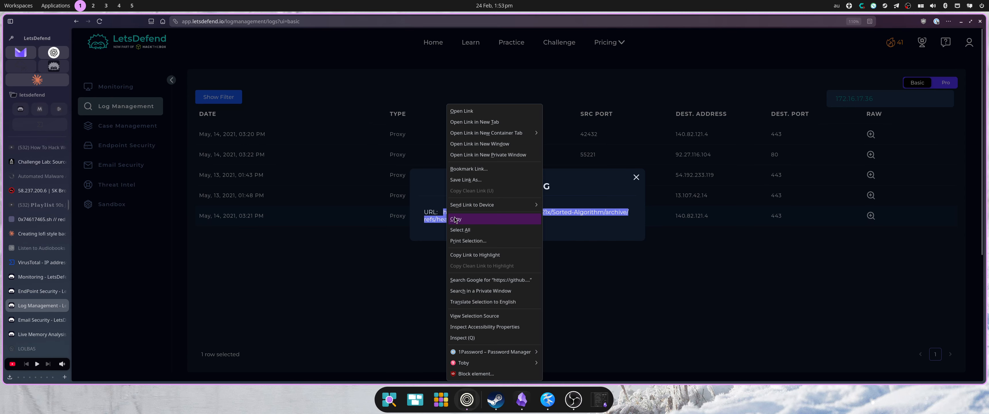
click(454, 220)
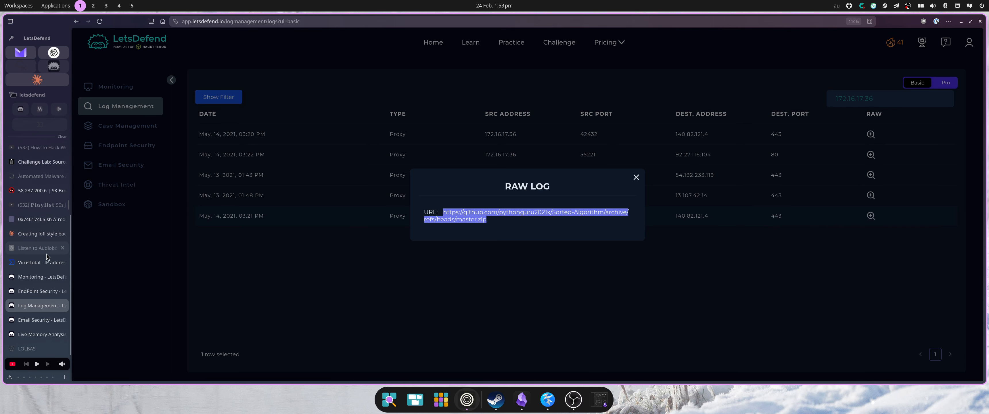
click(38, 262)
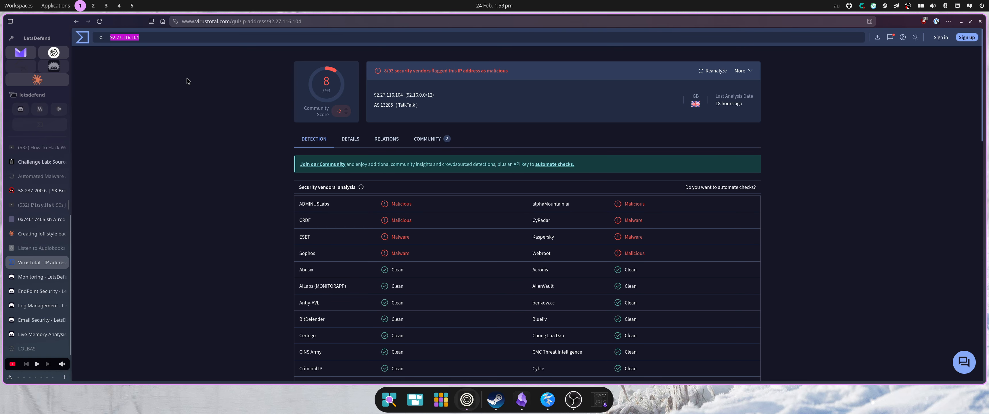
key(ctrl+v)
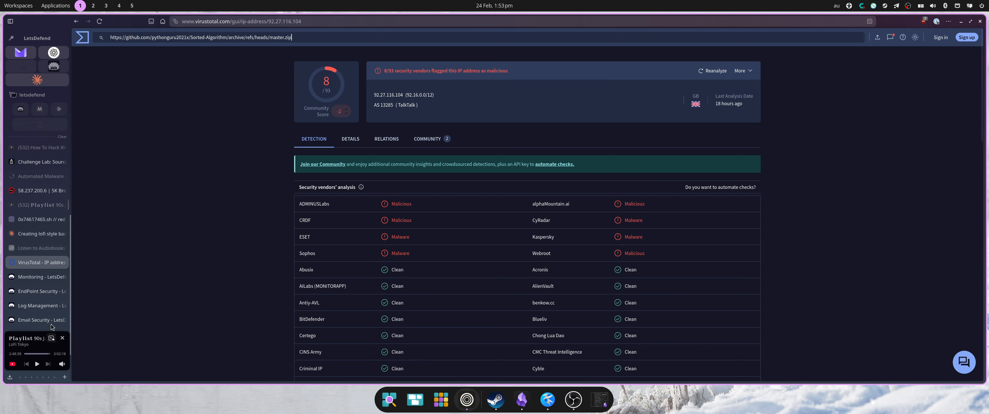
right_click(40, 162)
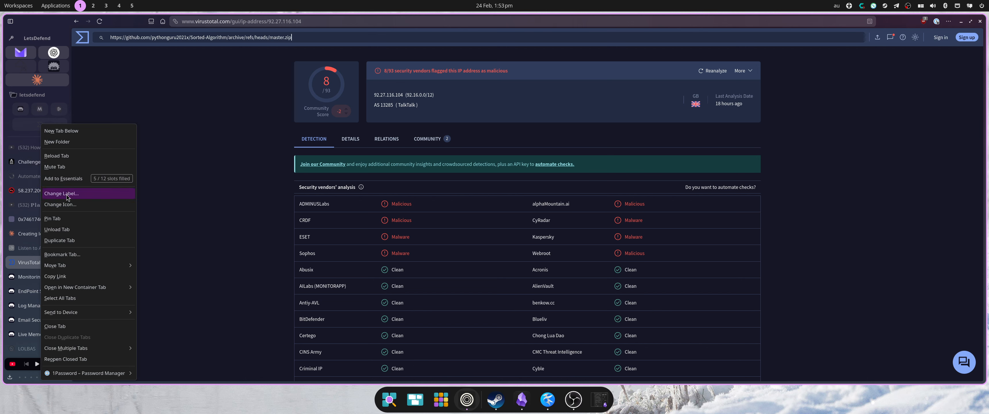
mouse_move(76, 264)
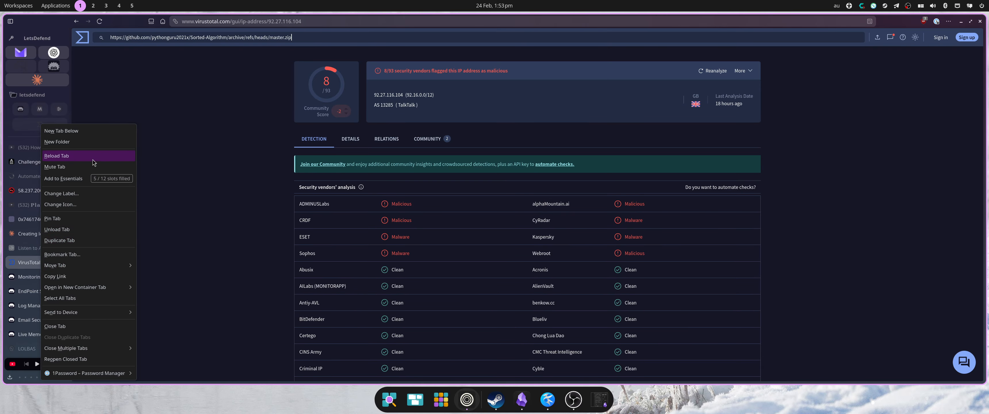
click(148, 147)
Open VirusTotal in a new tab and search it for the copied Sorted-Algorithm master.zip GitHub URL
scroll(67, 180, up, 5)
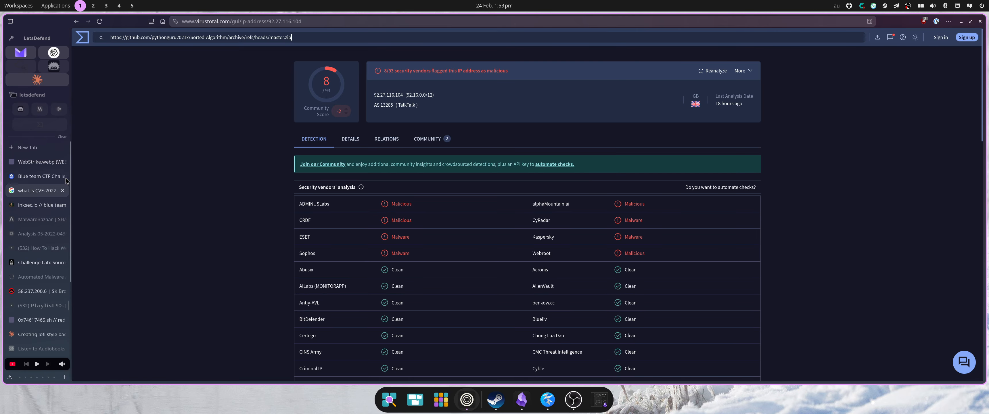
click(27, 148)
text(virus)
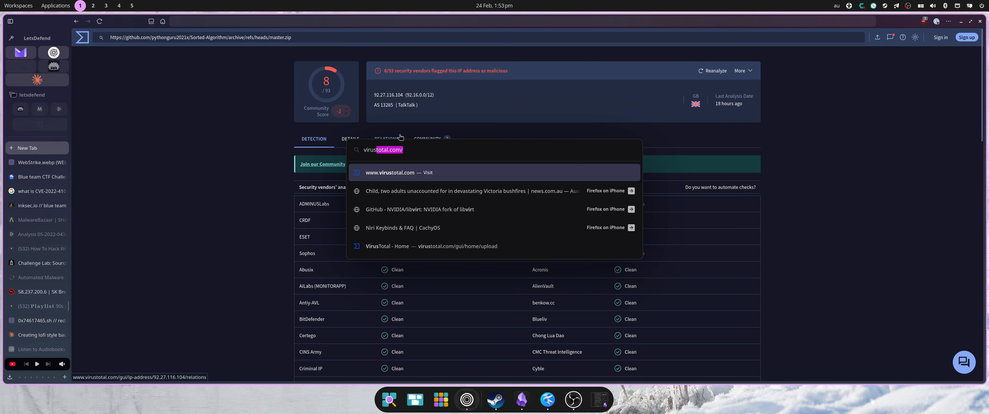
key(Return)
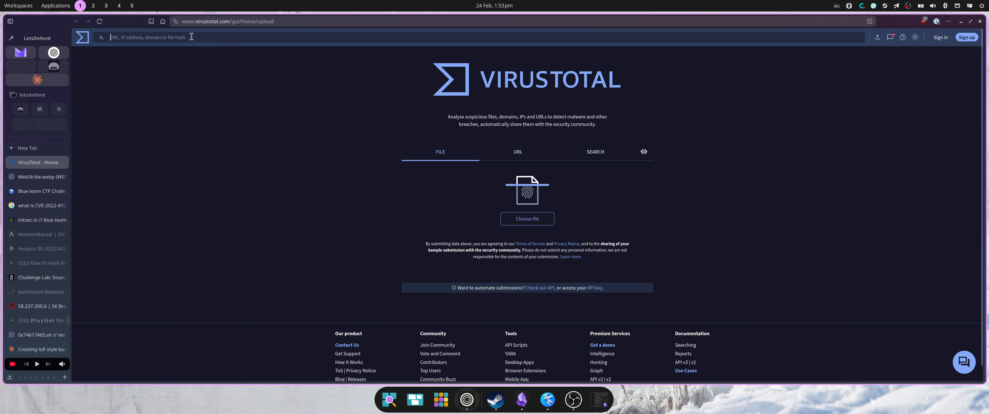
key(ctrl+v)
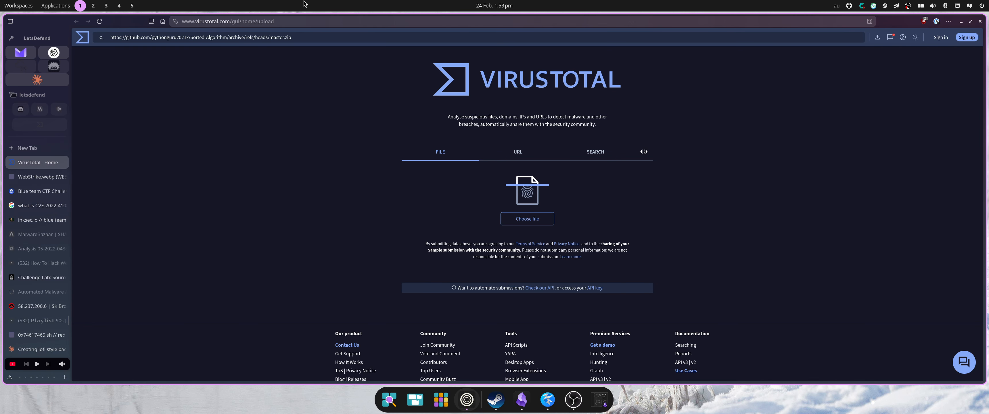
key(Return)
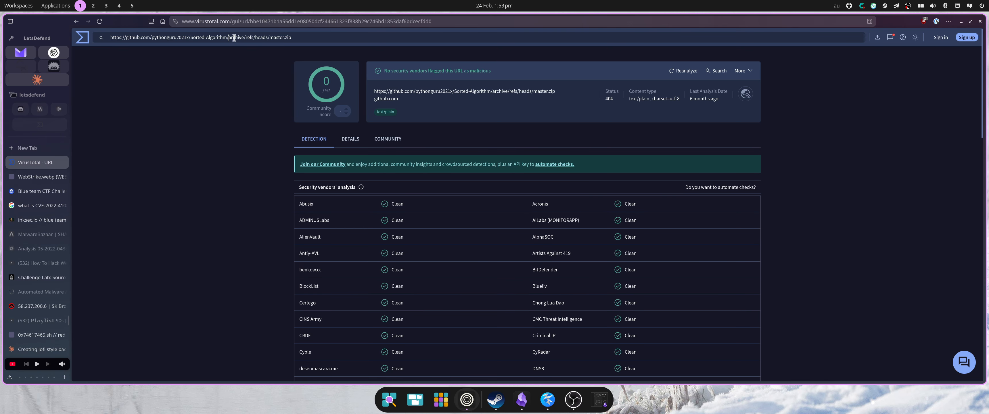
Shorten the URL to the Sorted-Algorithm repository path, search VirusTotal for it, and close that tab after viewing the report
drag(234, 38, 348, 34)
key(BackSpace)
key(Return)
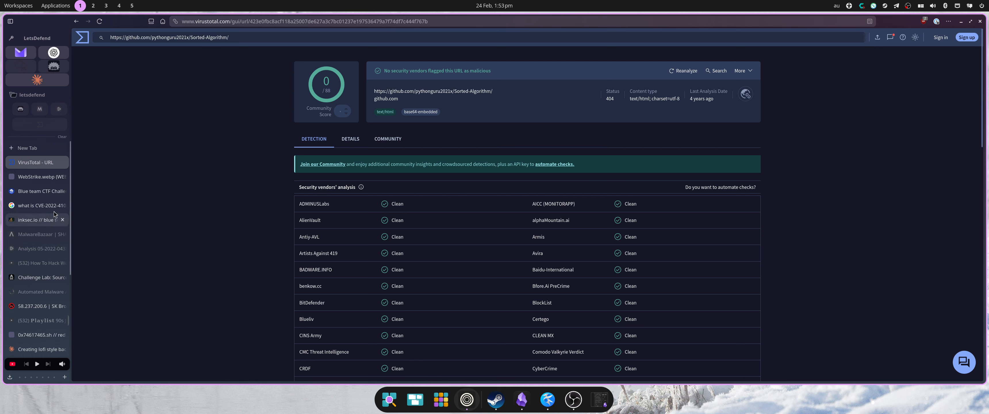
click(62, 162)
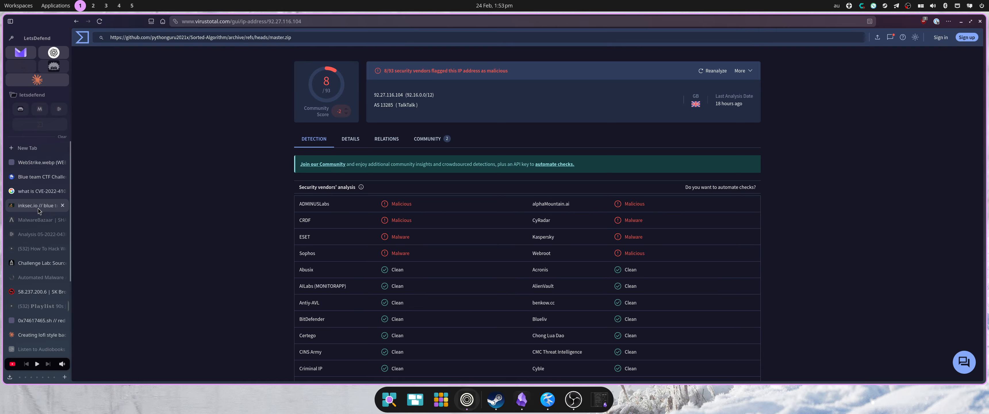
Return to Log Management and read the raw logs of the May 13, 01:43 PM and May 14, 03:22 PM entries
scroll(33, 277, down, 5)
click(32, 275)
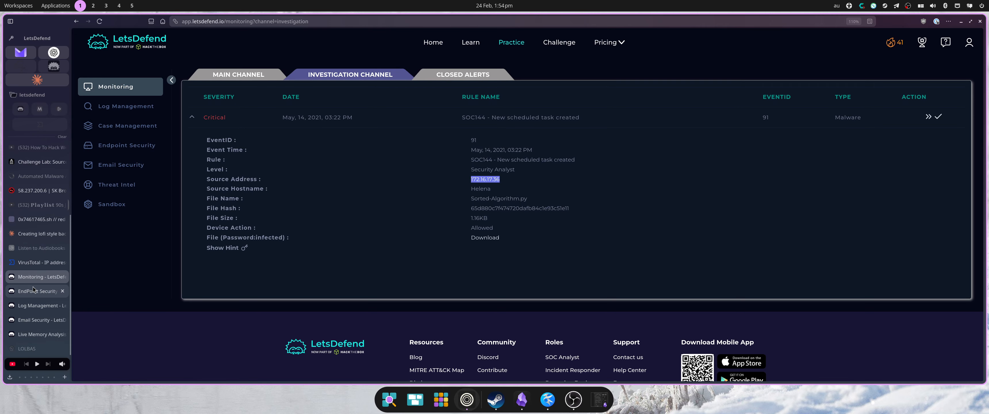
click(34, 290)
click(36, 306)
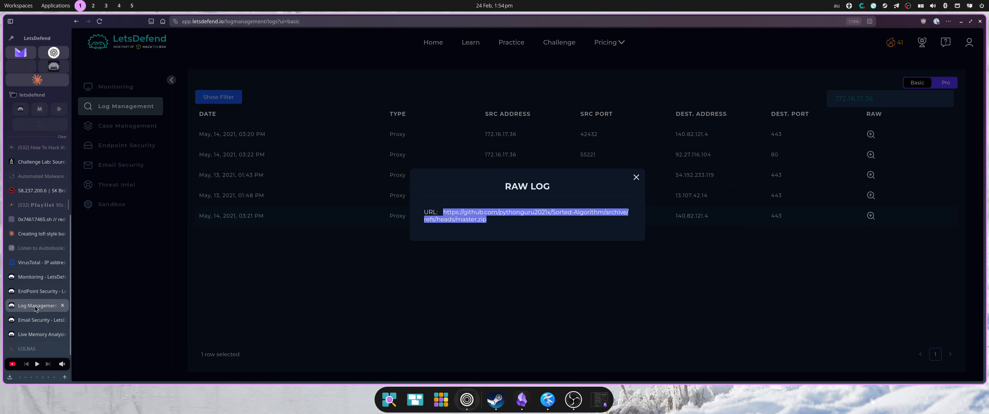
click(954, 189)
click(871, 174)
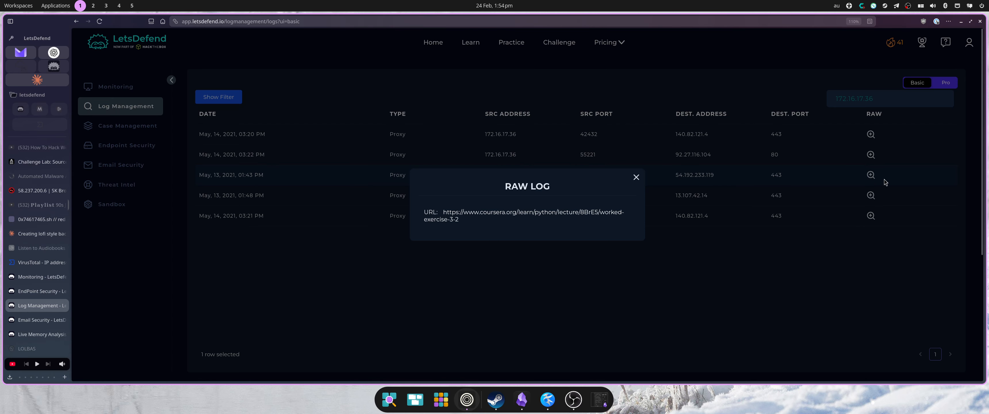
click(894, 171)
click(871, 155)
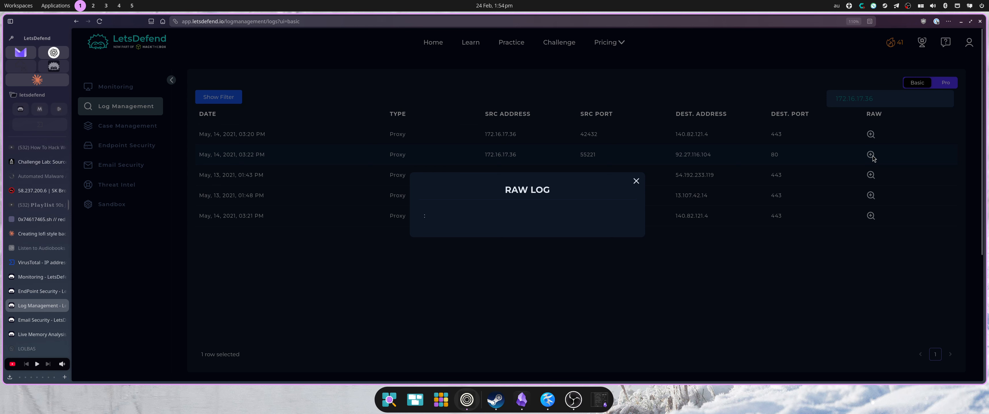
Open the raw log of the May 14, 03:20 PM entry, copy its skulpt GitHub URL and close the log
click(875, 139)
click(872, 136)
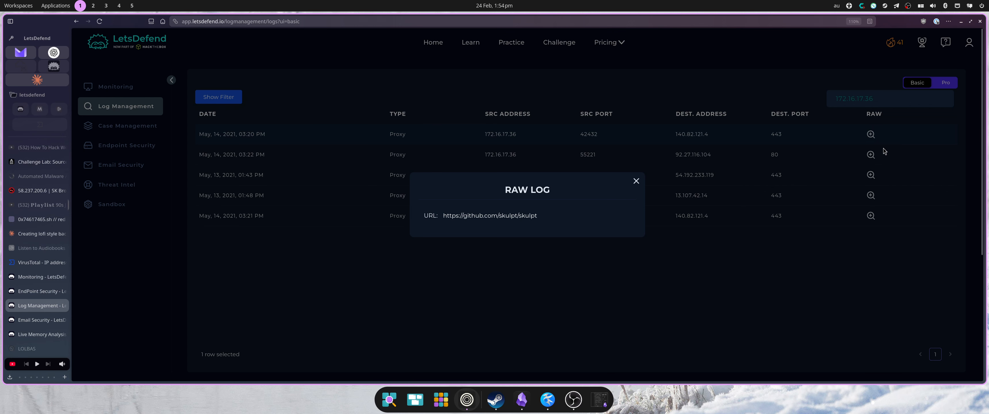
drag(543, 218, 445, 212)
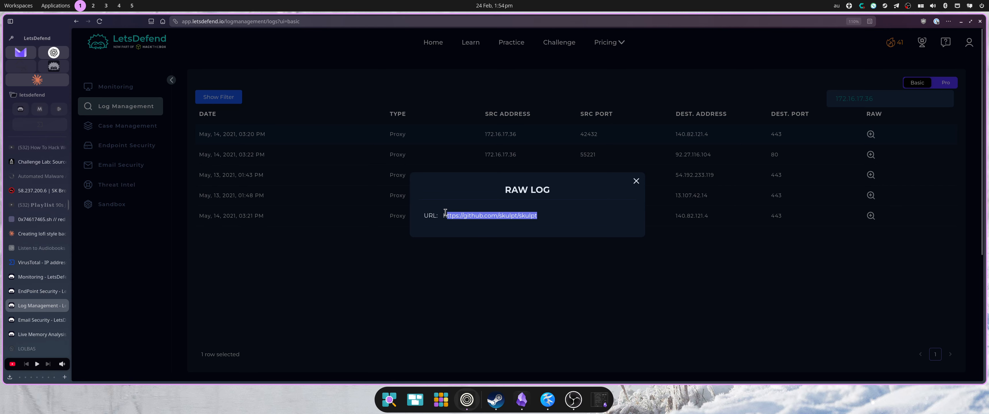
right_click(444, 215)
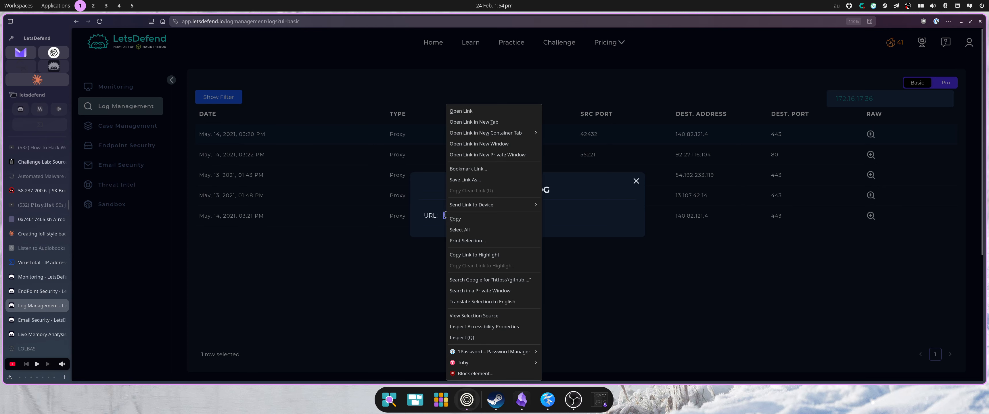
click(460, 224)
click(364, 267)
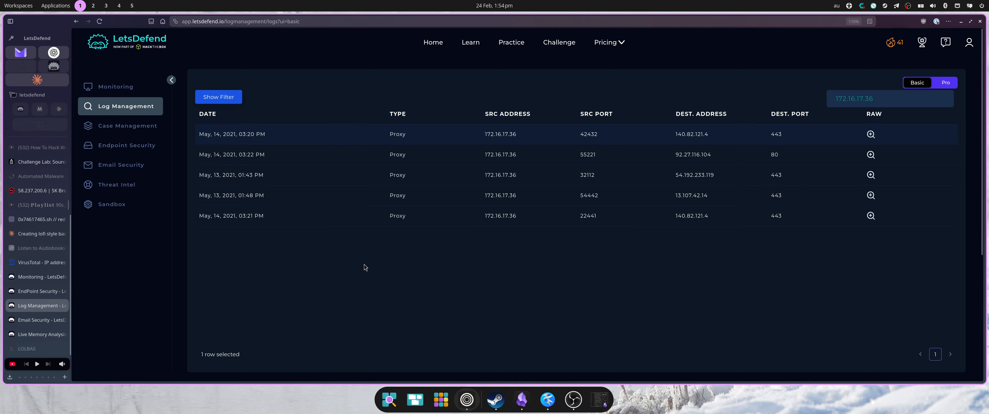
Switch to the browser tab with the CVE-2022-41082 Google search and load virustotal.com in it
scroll(42, 184, up, 1)
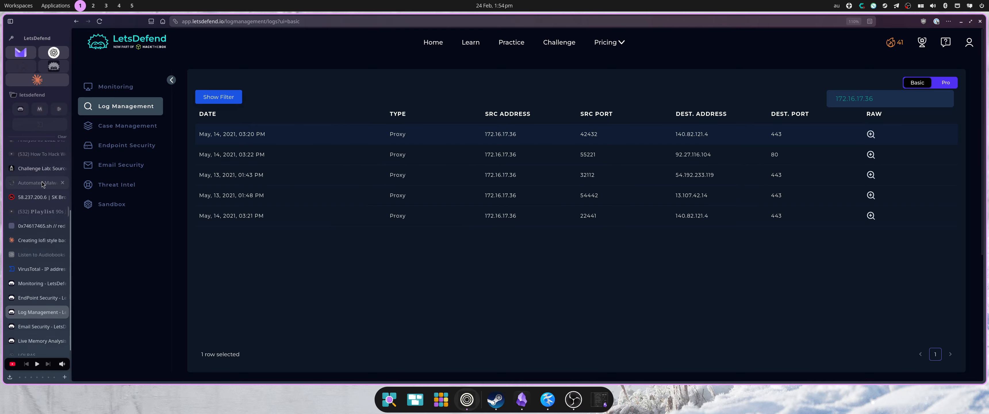
scroll(42, 184, up, 4)
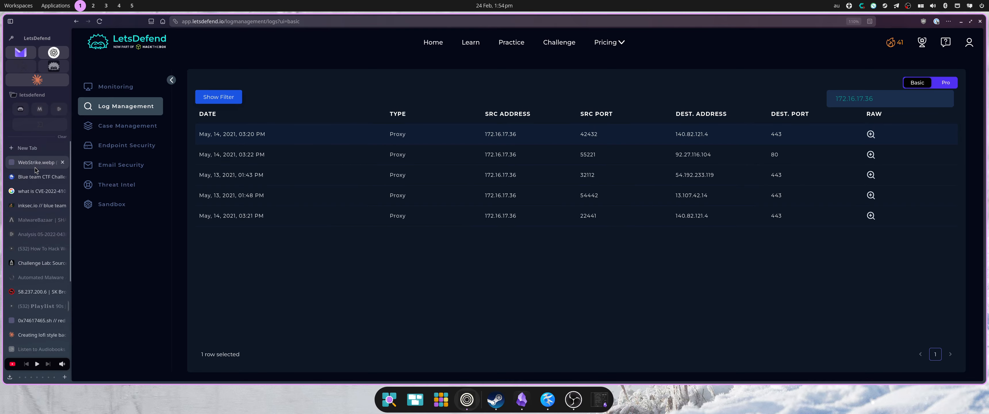
click(39, 194)
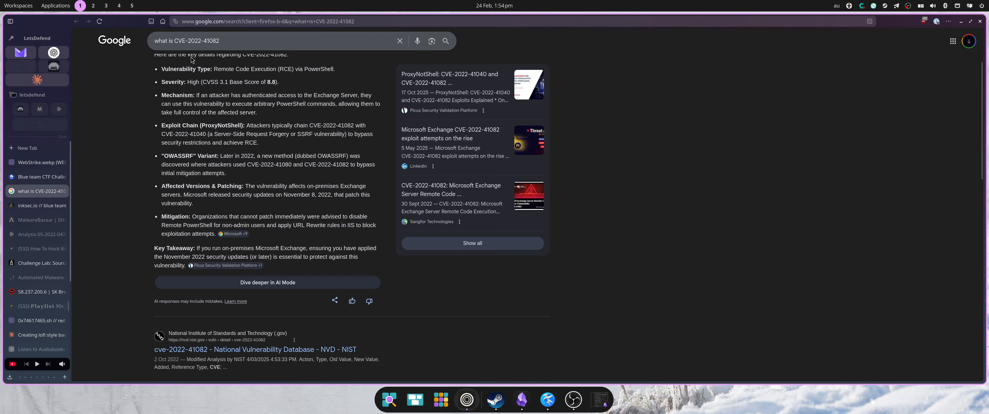
click(198, 22)
text(virustotal.com)
key(Return)
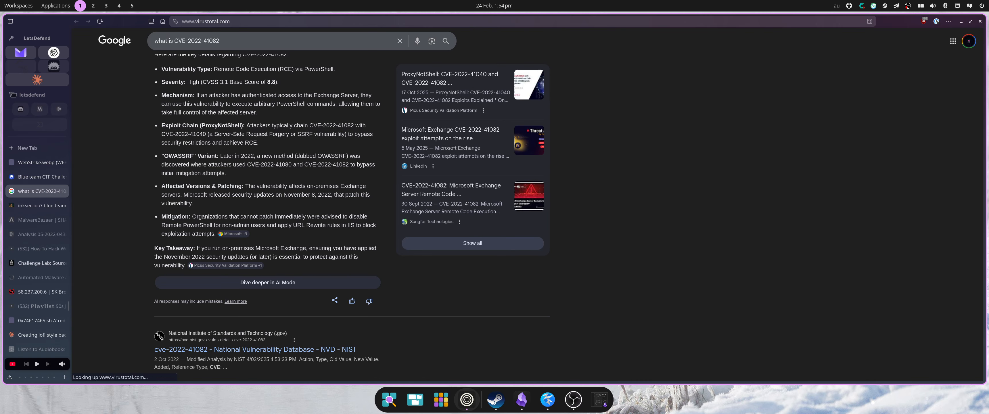
click(212, 37)
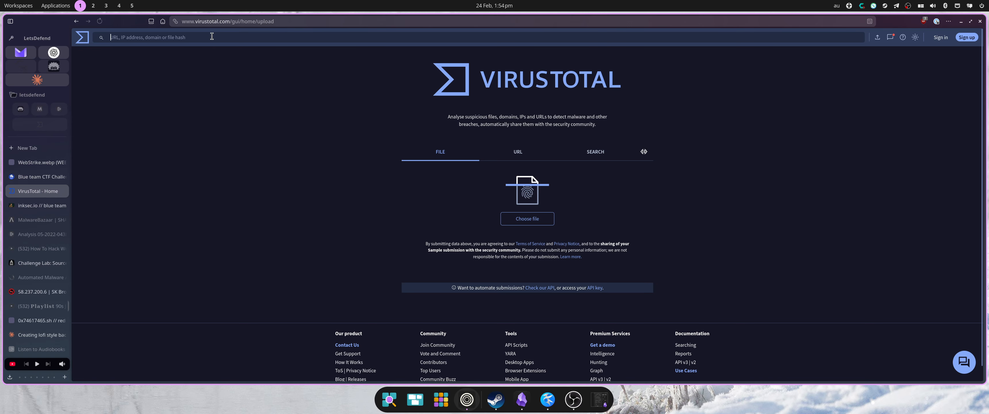
key(ctrl+v)
key(Return)
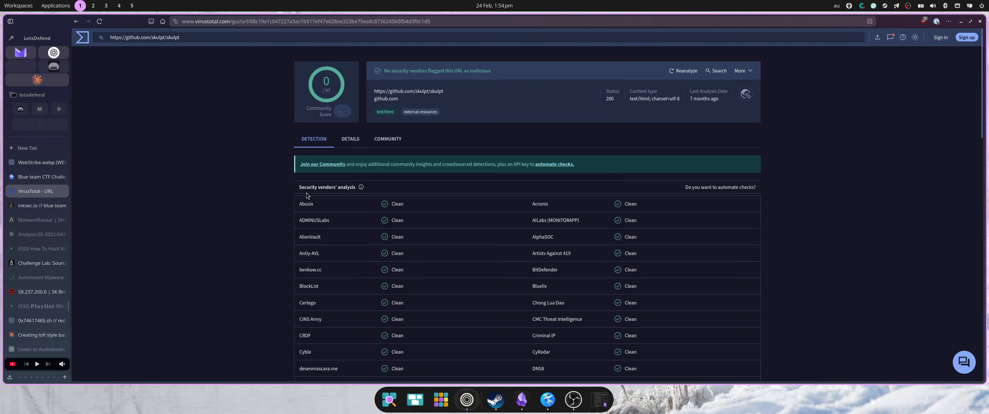
scroll(376, 159, down, 5)
scroll(38, 281, down, 3)
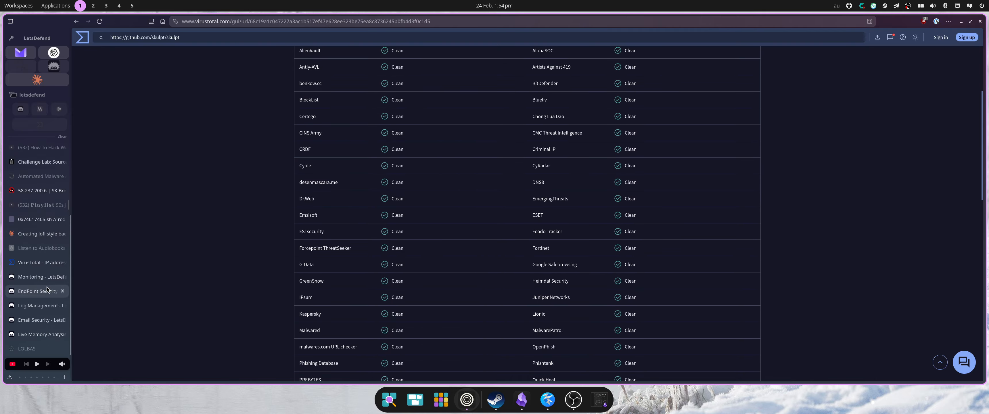
Create a case for the SOC144 alert with EventID 91 in the investigation channel and start its playbook
click(37, 278)
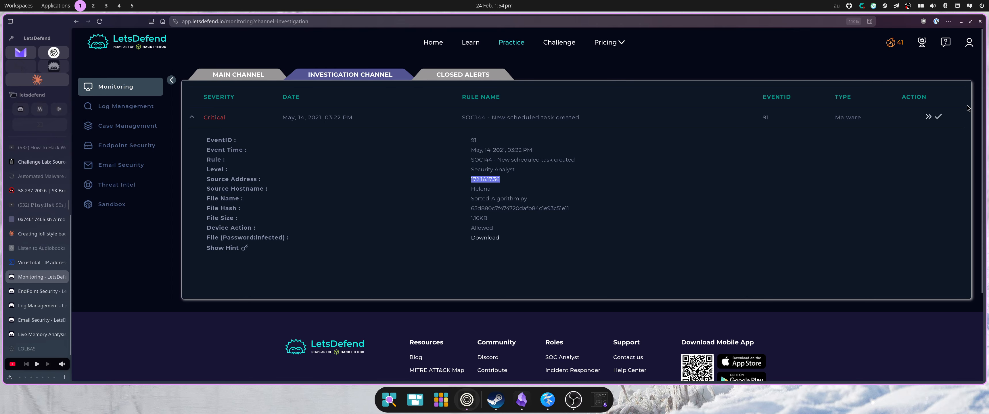
click(928, 117)
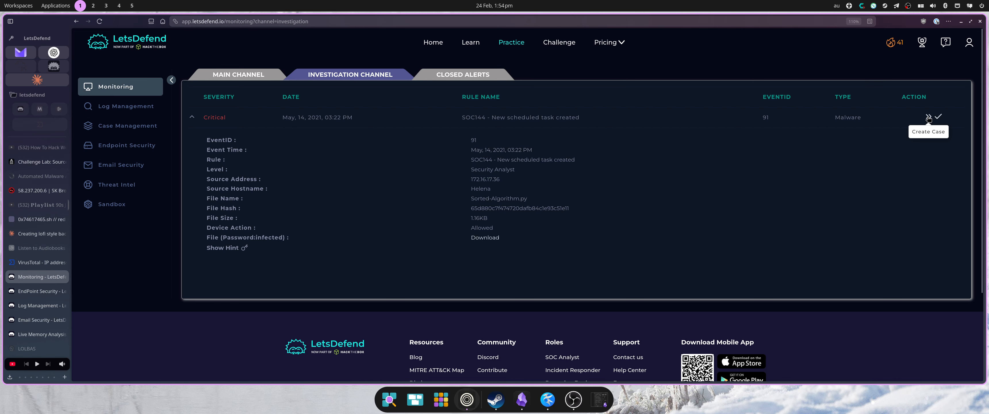
click(516, 256)
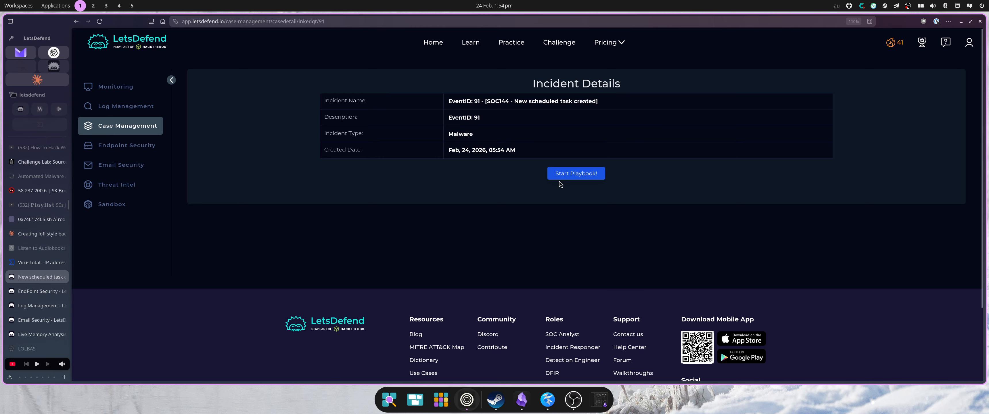
click(563, 173)
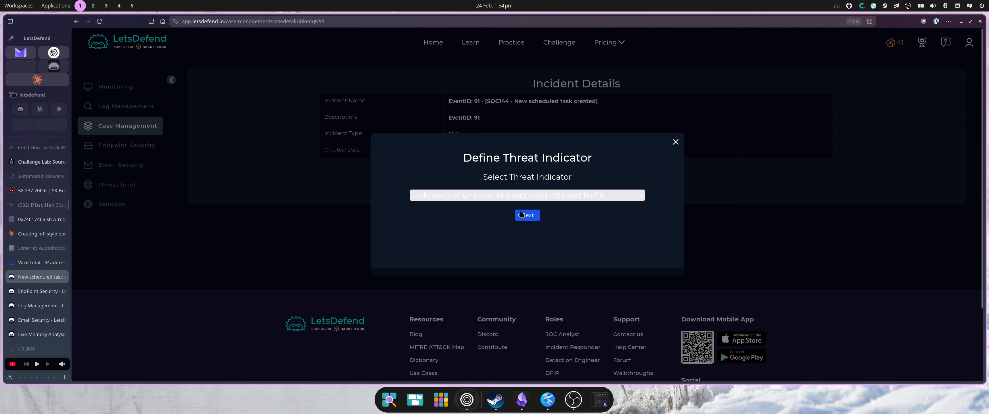
Set the playbook's threat indicator to unknown or unexpected services and applications configured to launch automatically on system boot, and continue
click(509, 195)
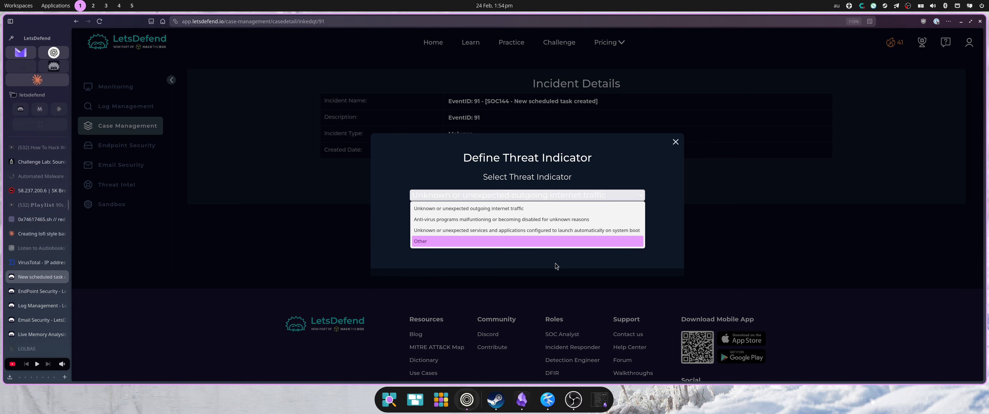
click(526, 230)
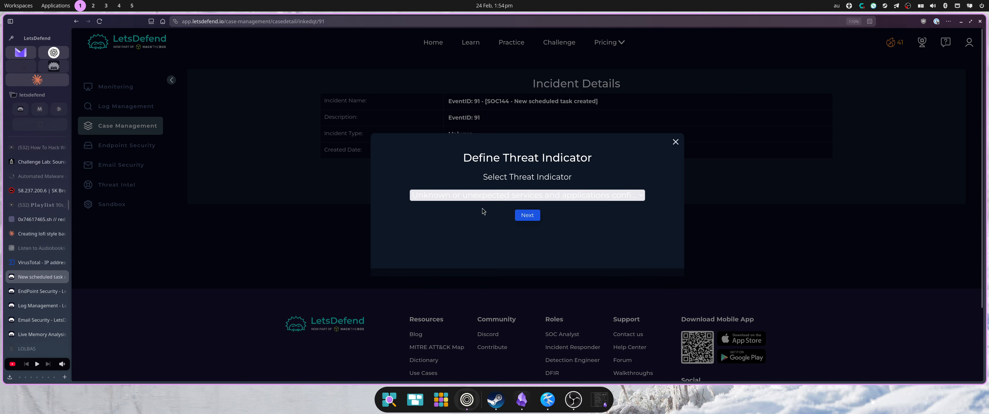
click(527, 212)
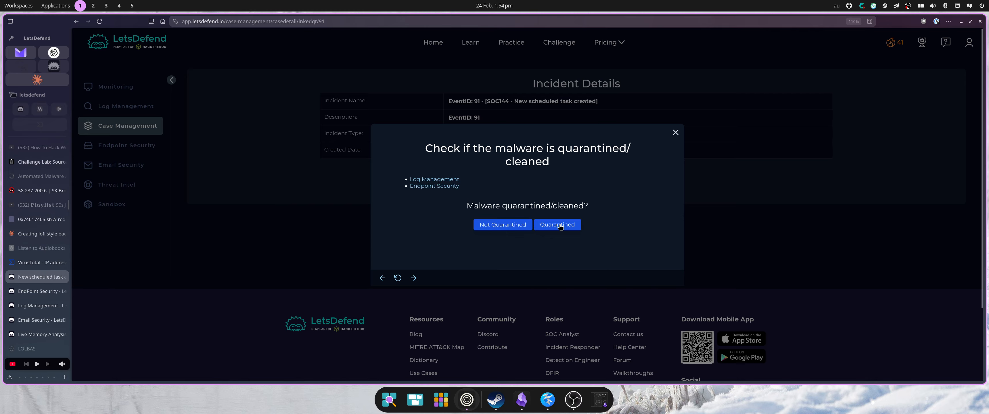
Answer the playbook's quarantine, malware analysis and C2 request questions with Not Quarantined, Malicious and Accessed
click(504, 228)
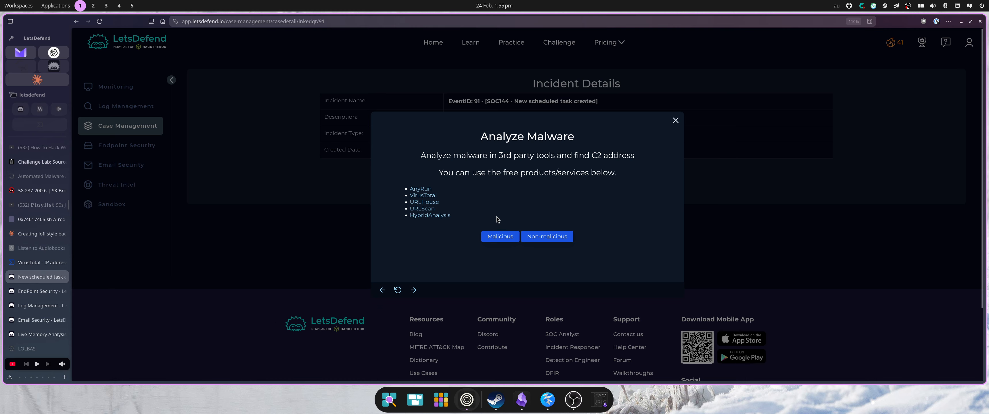
click(504, 235)
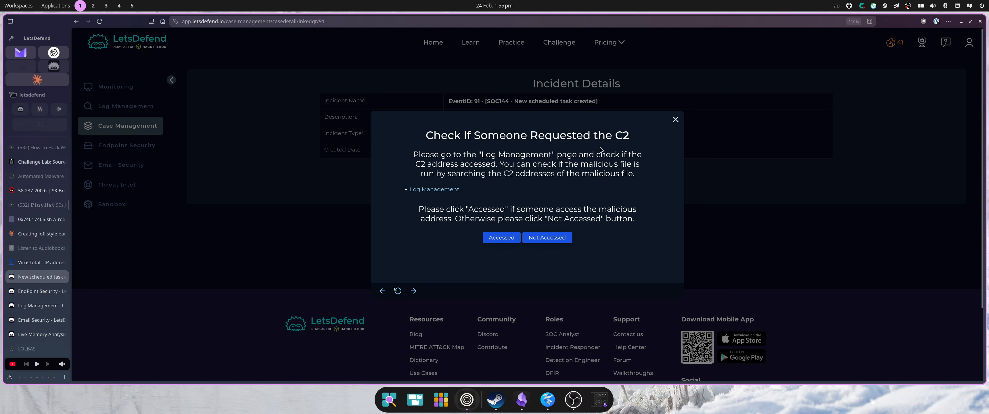
click(502, 238)
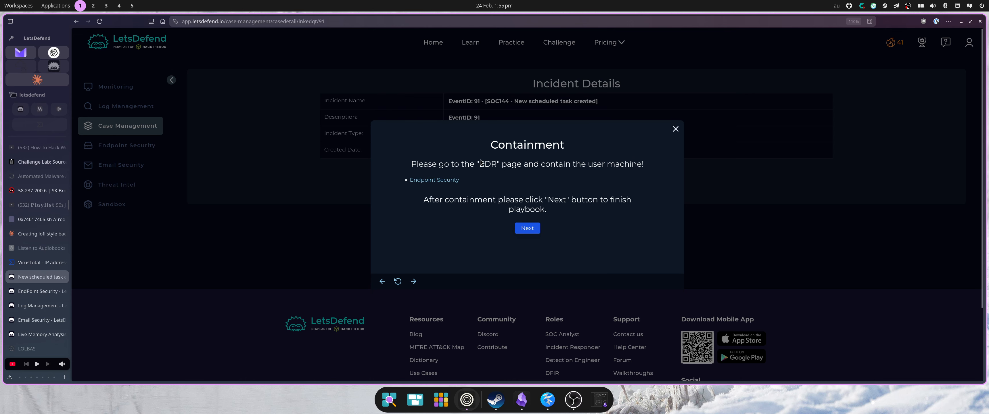
Go to Endpoint Security and enable containment for the host at 172.16.17.36
click(39, 320)
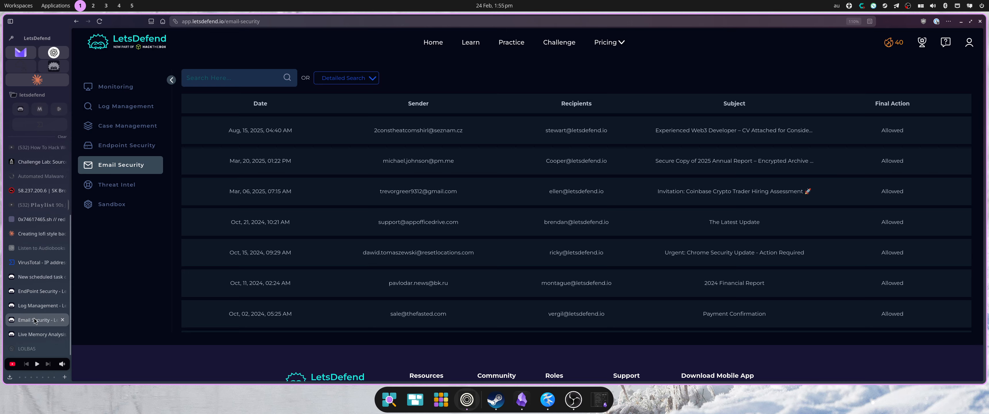
click(44, 289)
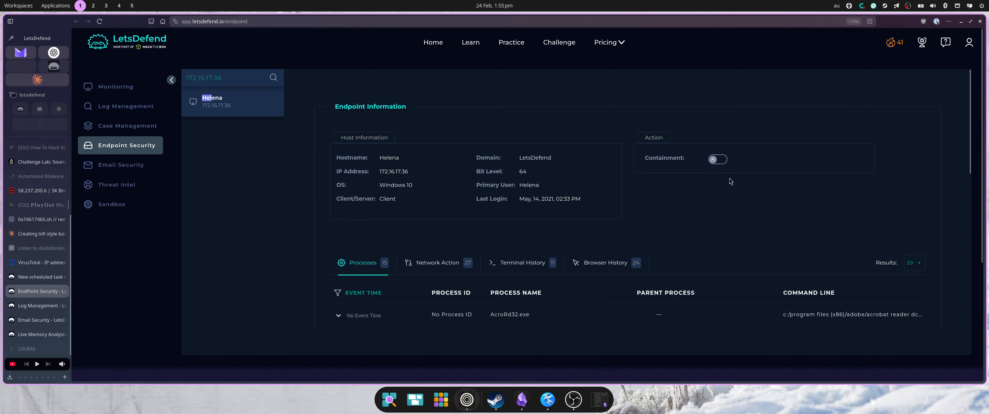
click(715, 160)
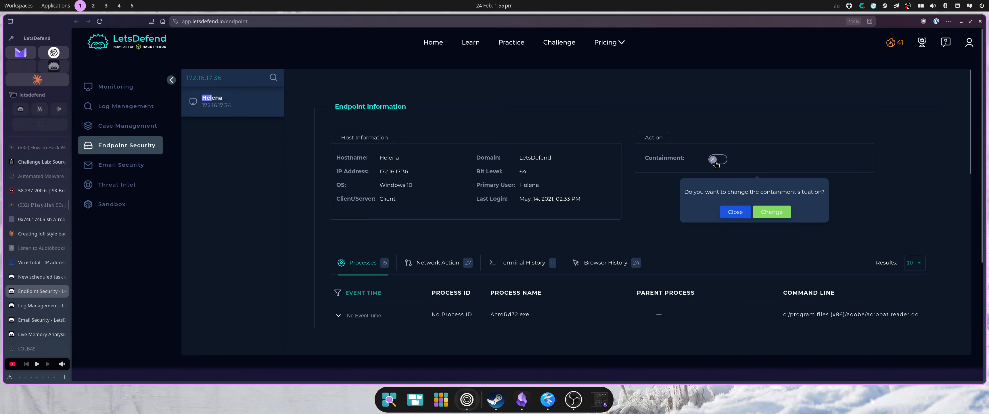
click(764, 217)
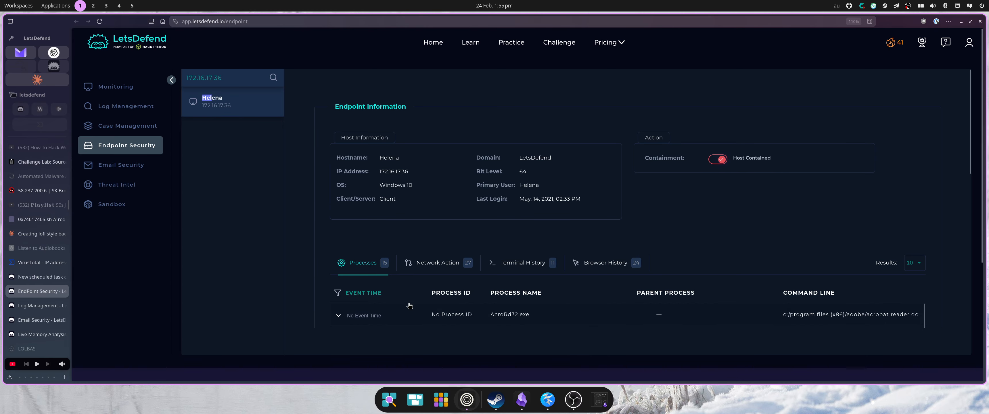
Expand the python.exe entry in the contained host's process list and examine its hash, path and command line
scroll(478, 273, down, 5)
scroll(479, 274, down, 4)
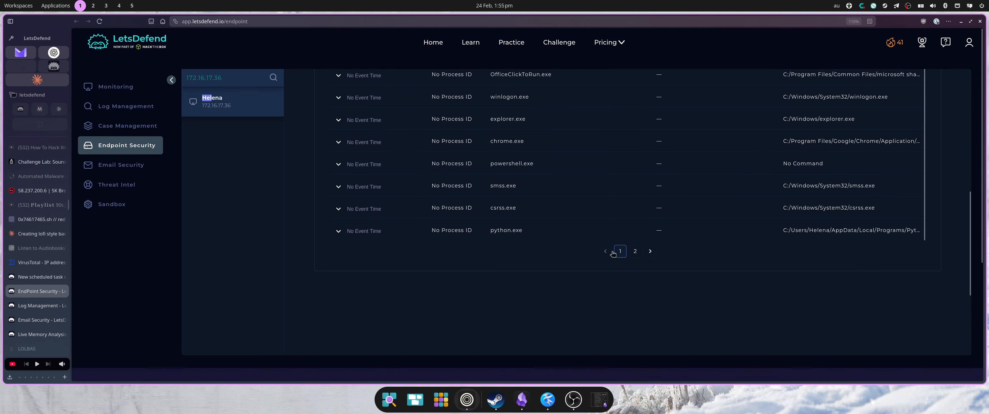
click(666, 230)
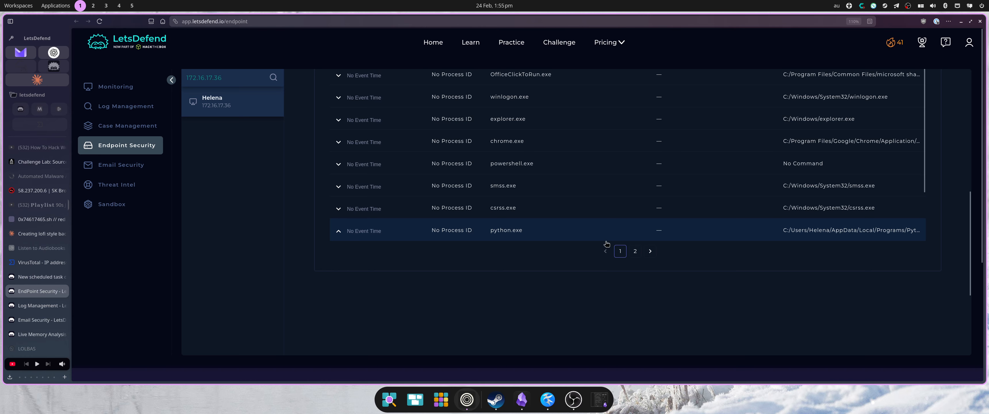
scroll(482, 228, down, 3)
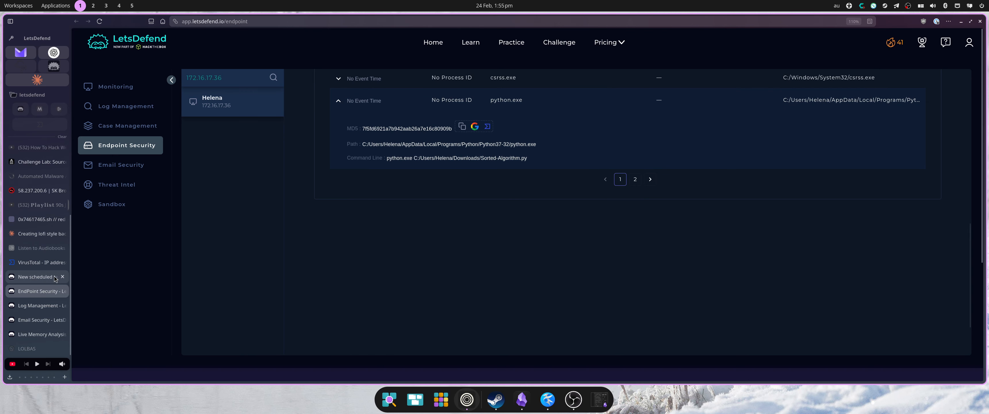
Advance the case playbook past Containment to the artifacts form, and bring up the VirusTotal report for 92.27.116.104
click(43, 276)
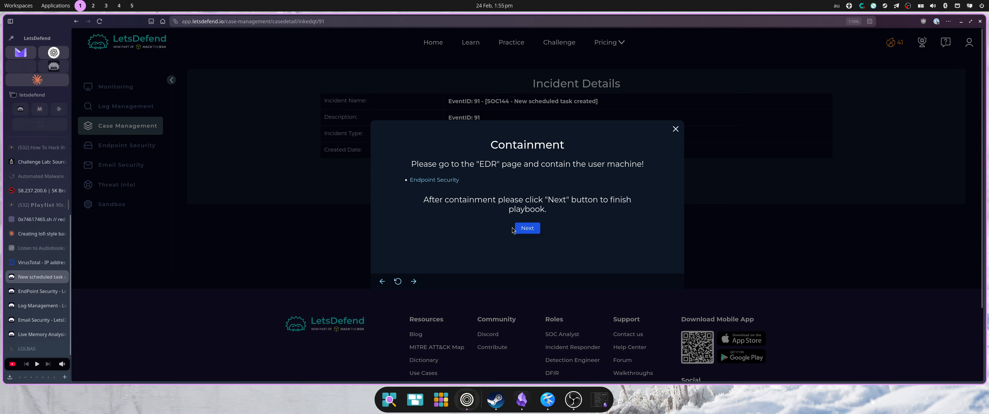
click(526, 229)
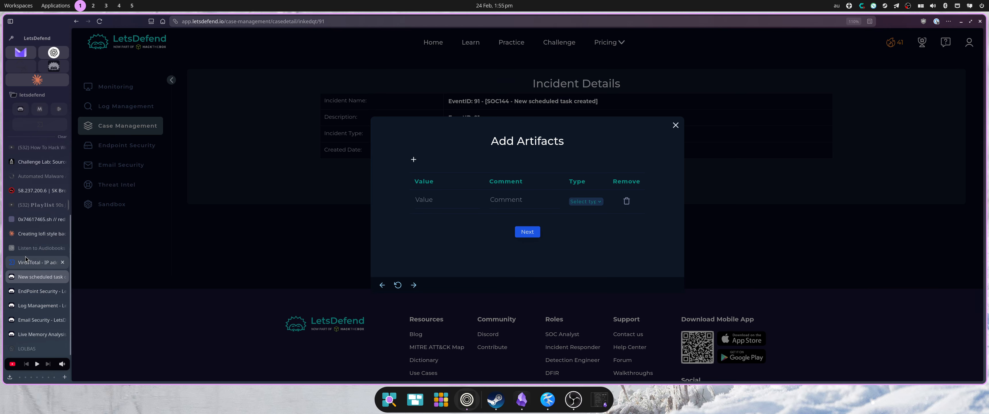
click(37, 263)
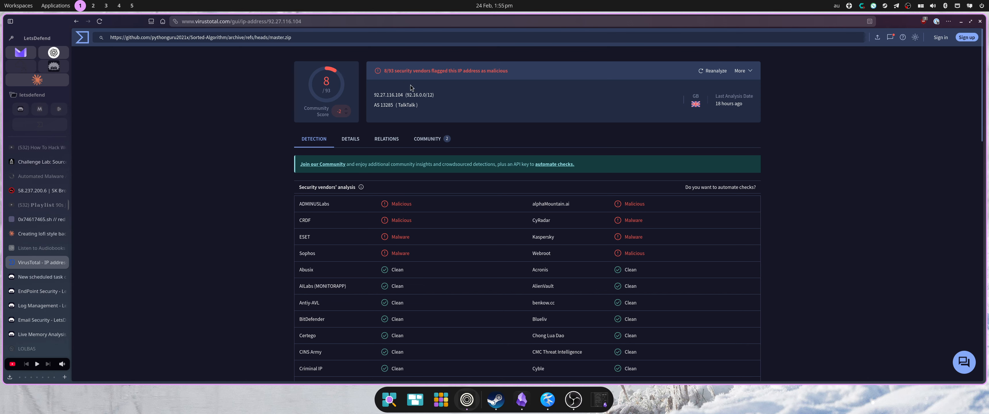
Copy the flagged IP 92.27.116.104 from the VirusTotal report into the artifacts form as an IP Address with the comment "abuseip"
double_click(386, 96)
key(ctrl+c)
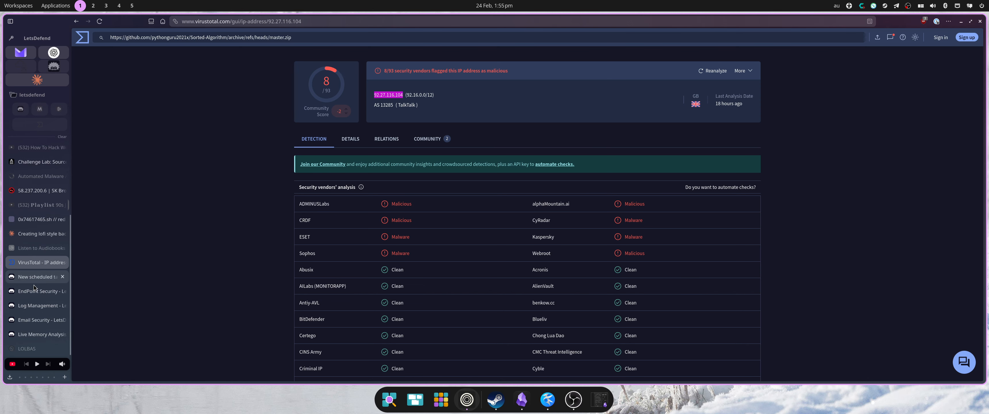
click(37, 277)
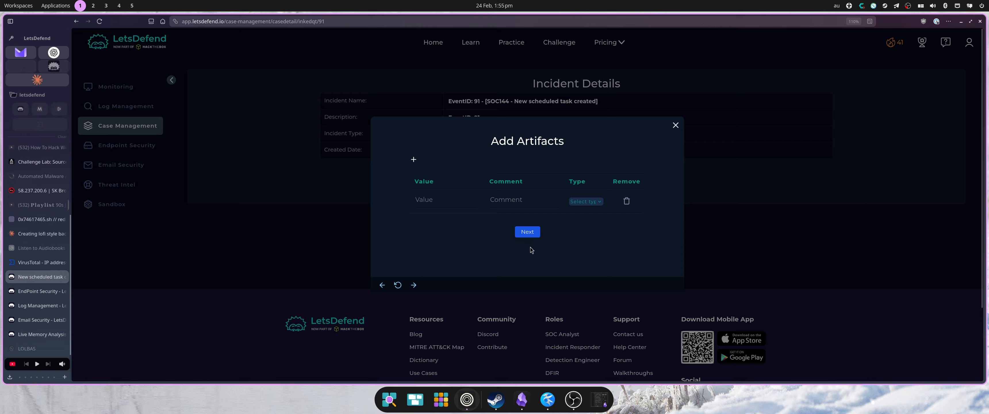
click(441, 199)
key(ctrl+v)
click(576, 202)
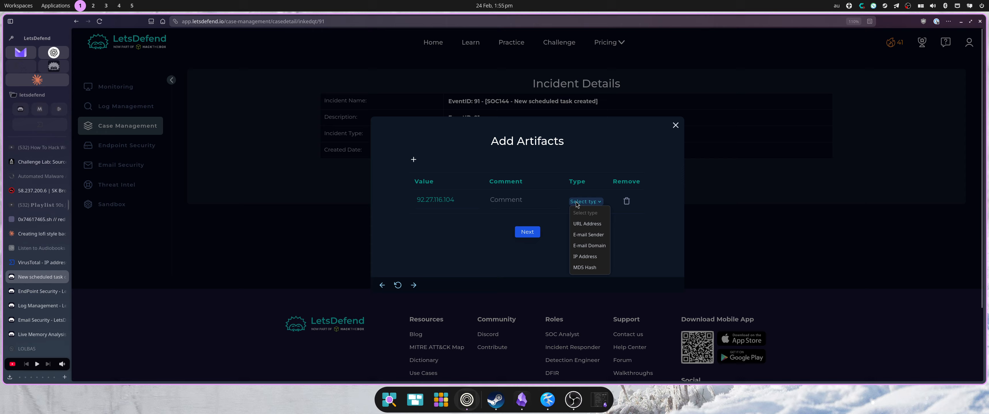
click(585, 257)
click(504, 204)
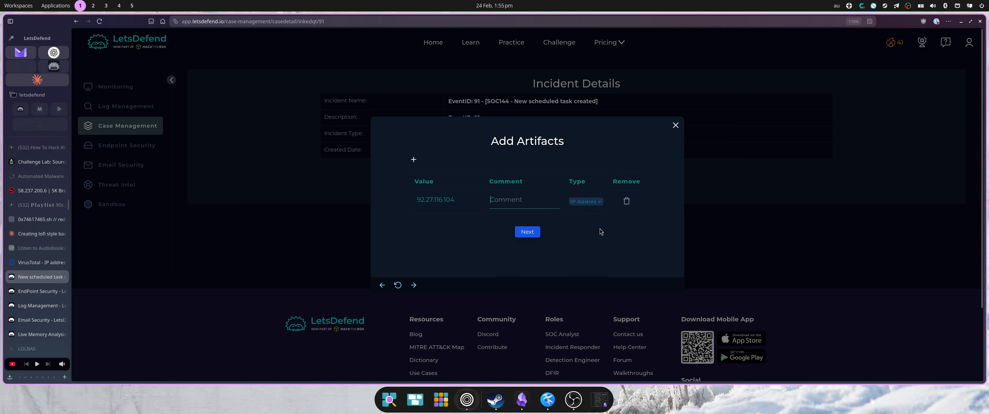
text(abuseip)
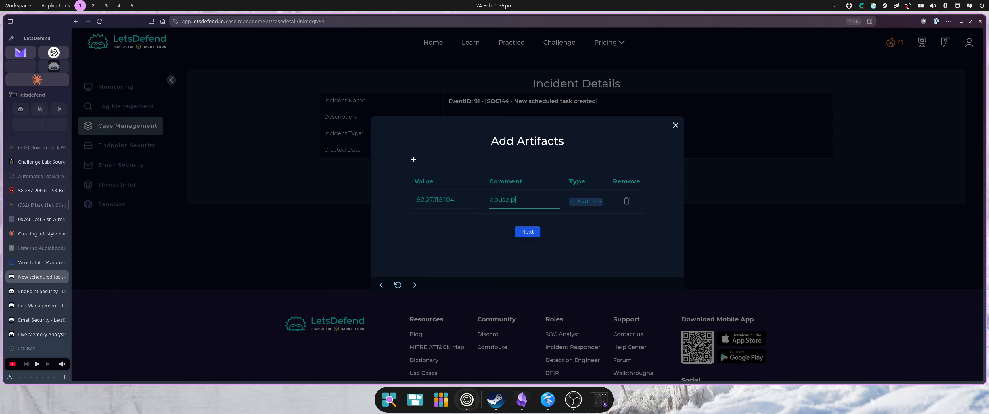
Add a second artifact row and fill its value with the file hash from the SOC144 alert's details in the investigation channel
click(414, 163)
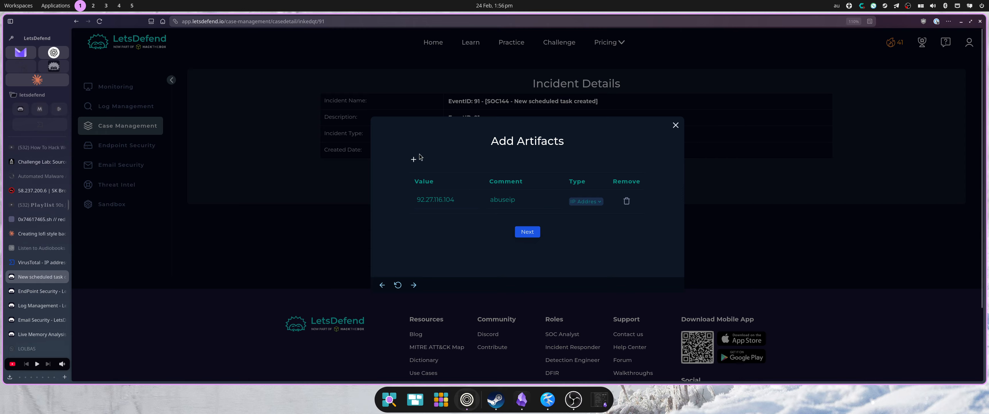
click(414, 159)
click(32, 292)
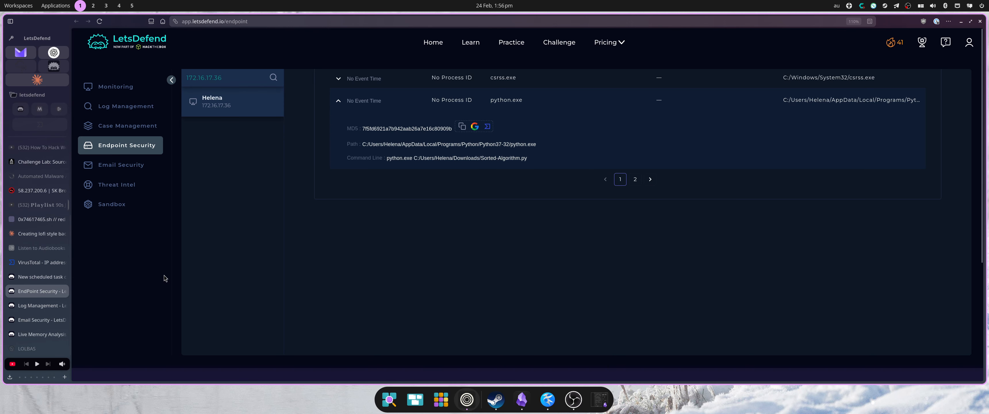
click(38, 320)
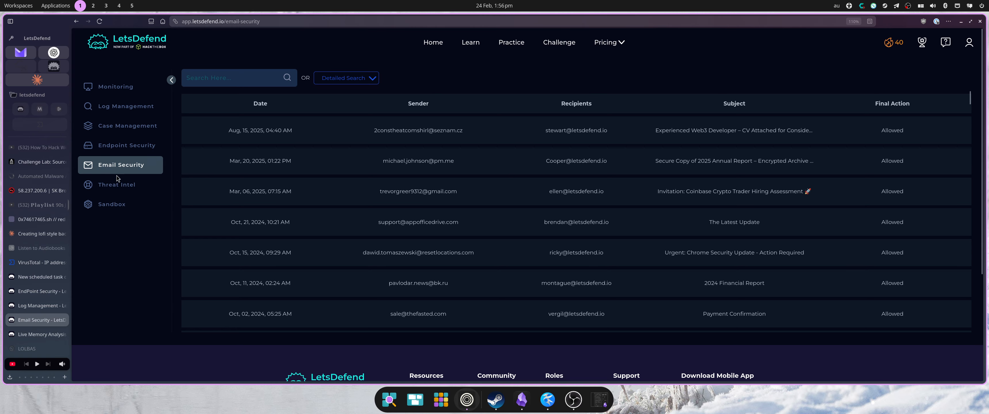
click(120, 94)
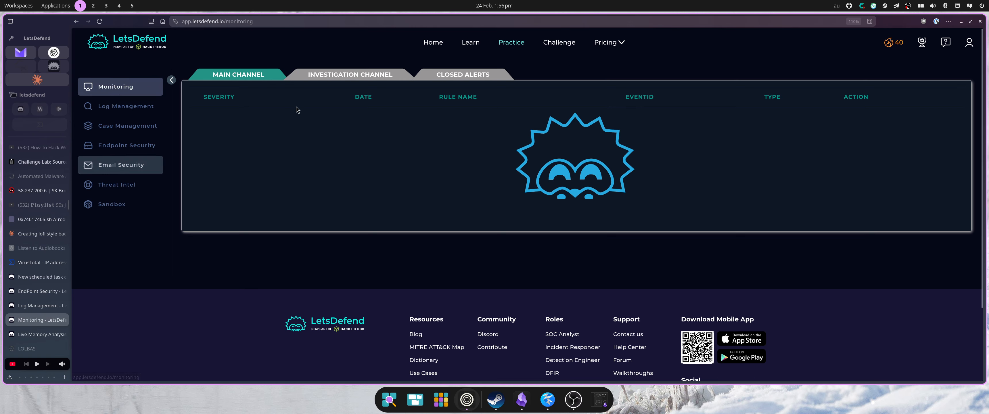
click(344, 80)
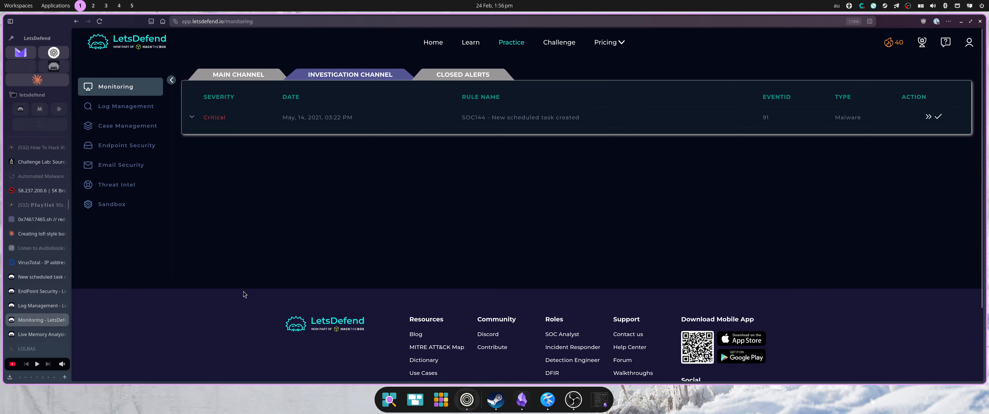
click(192, 117)
double_click(497, 208)
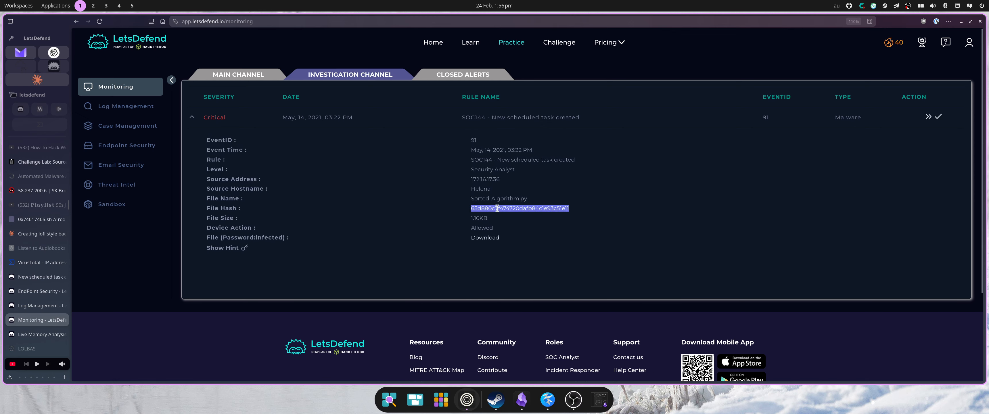
click(33, 280)
click(428, 212)
key(ctrl+v)
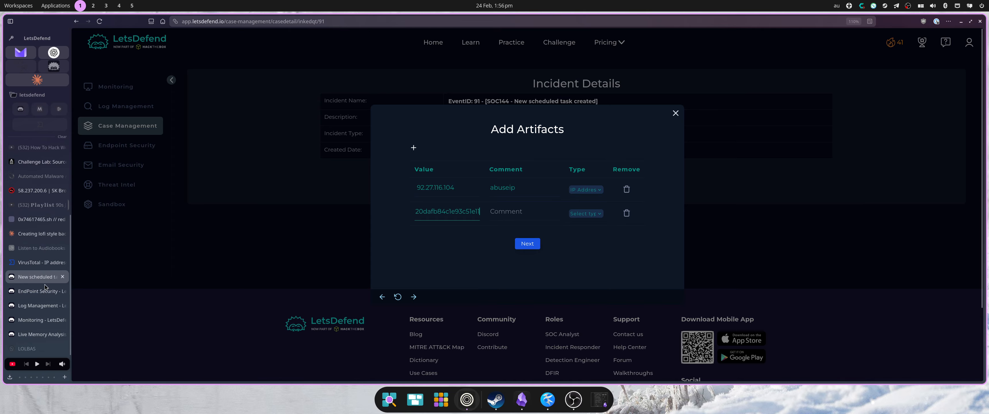
Copy the alert's file name, Sorted-Algorithm.py, into the hash artifact's comment and set its type to MD5 Hash
click(37, 320)
triple_click(494, 198)
key(ctrl+c)
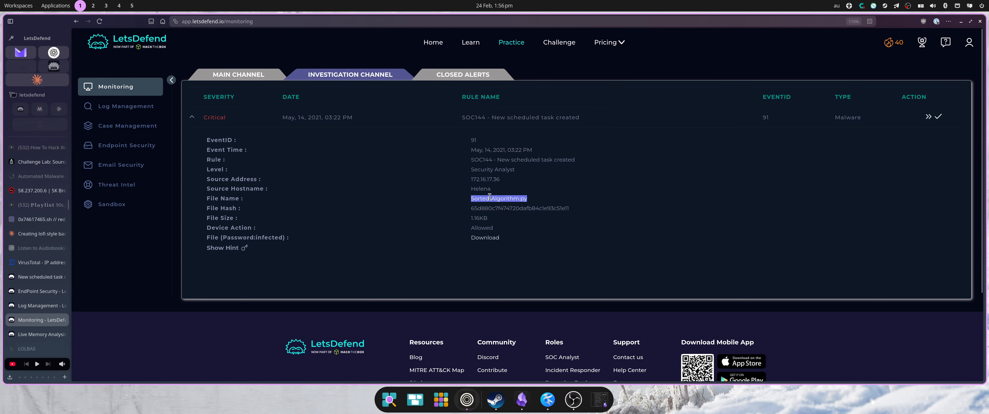
click(16, 311)
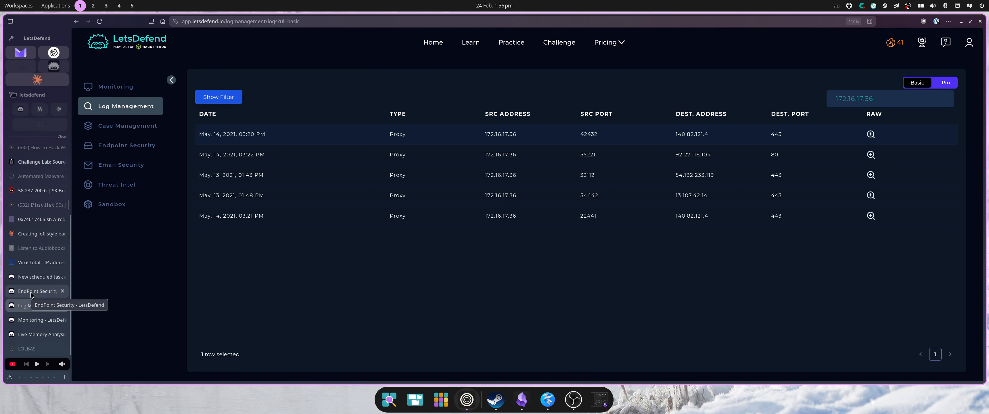
click(25, 282)
click(511, 212)
key(ctrl+v)
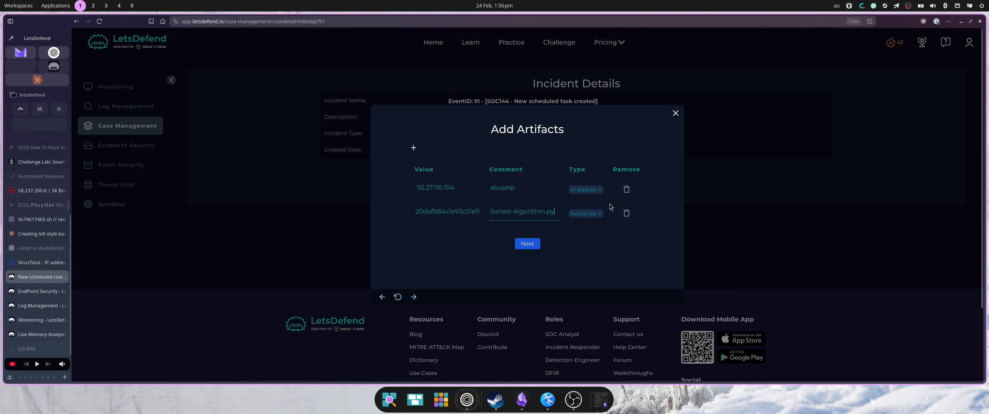
click(595, 214)
click(587, 279)
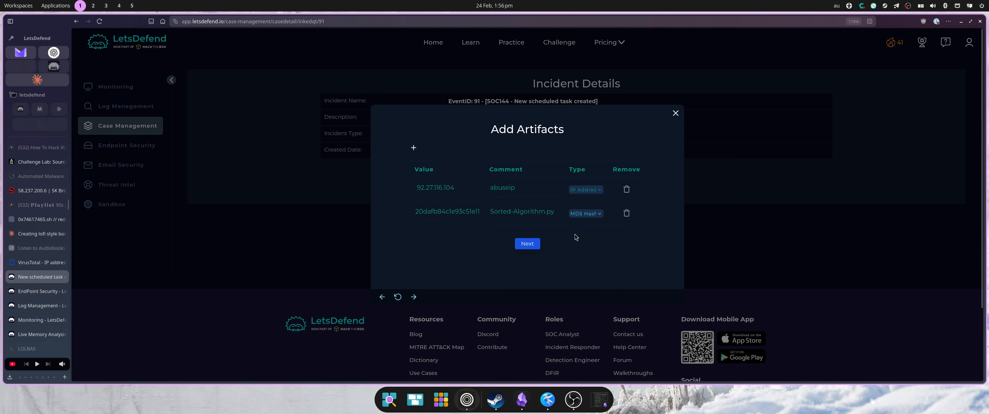
Submit the artifacts and the analyst note assessing the alert as a True Positive, and finish the playbook
click(527, 243)
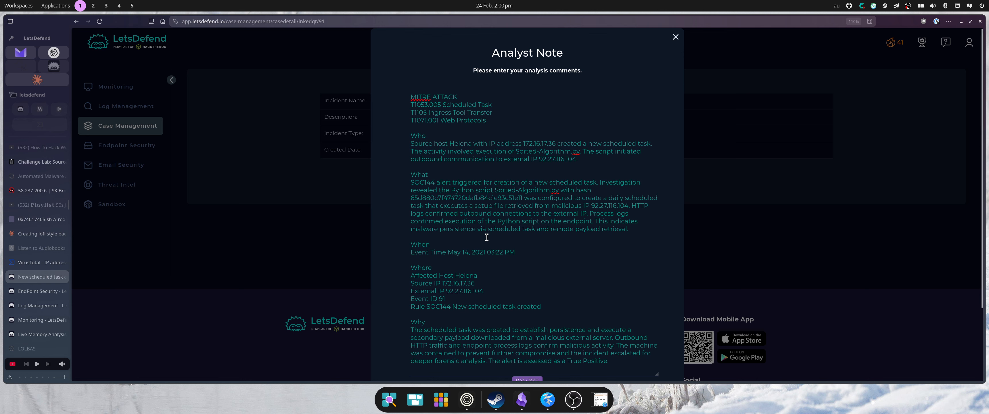
scroll(488, 237, down, 3)
scroll(510, 236, down, 2)
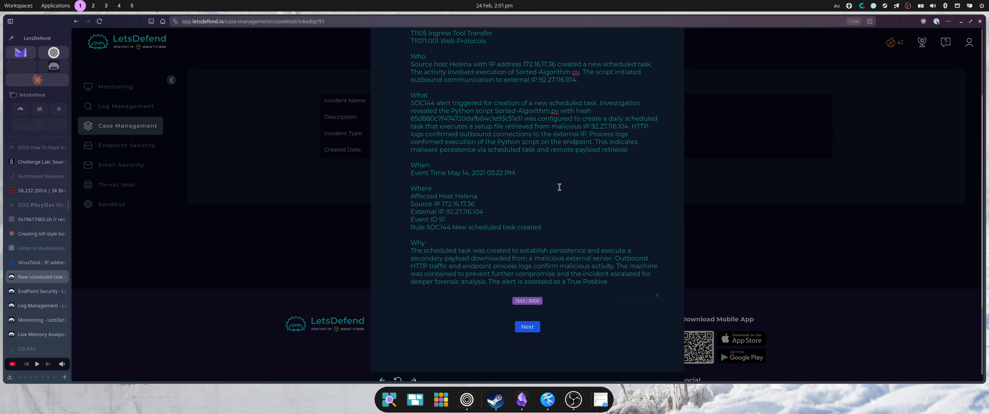
click(527, 331)
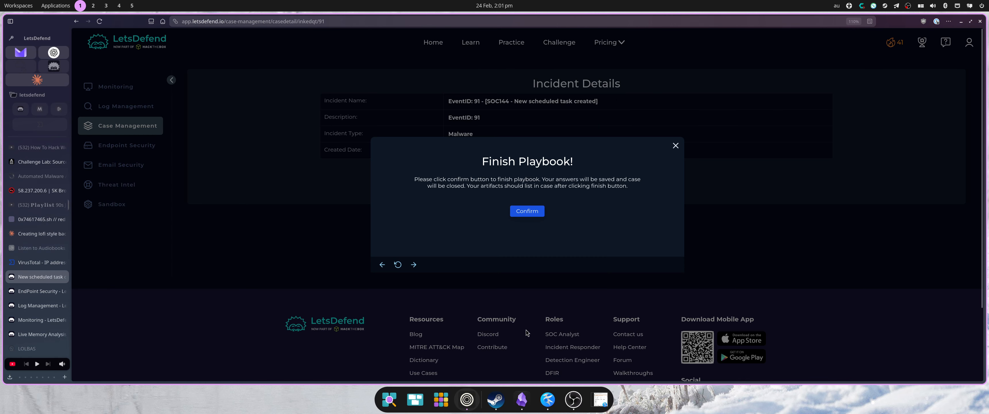
click(521, 213)
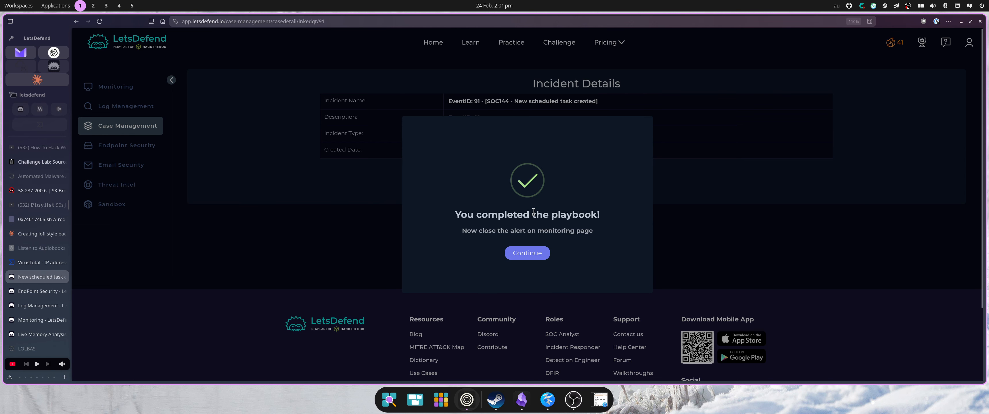
click(533, 254)
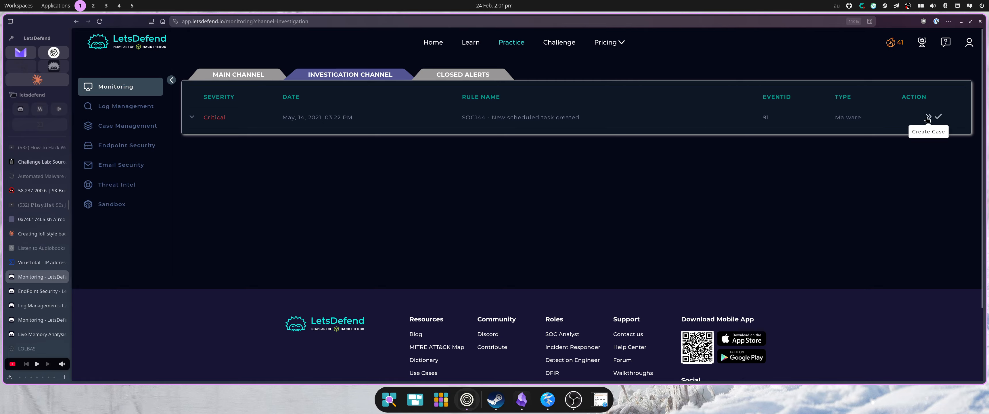
Open the case for EventID 91 from the investigation channel and skim its report down to the playbook answers and note
click(929, 117)
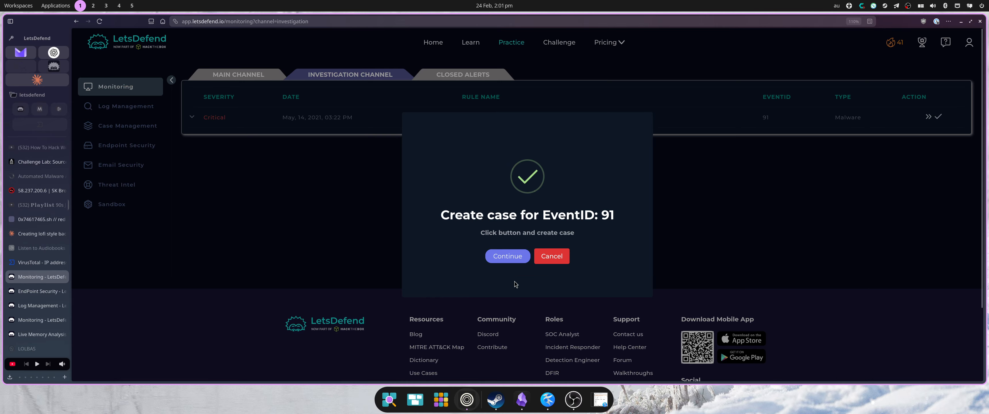
click(504, 265)
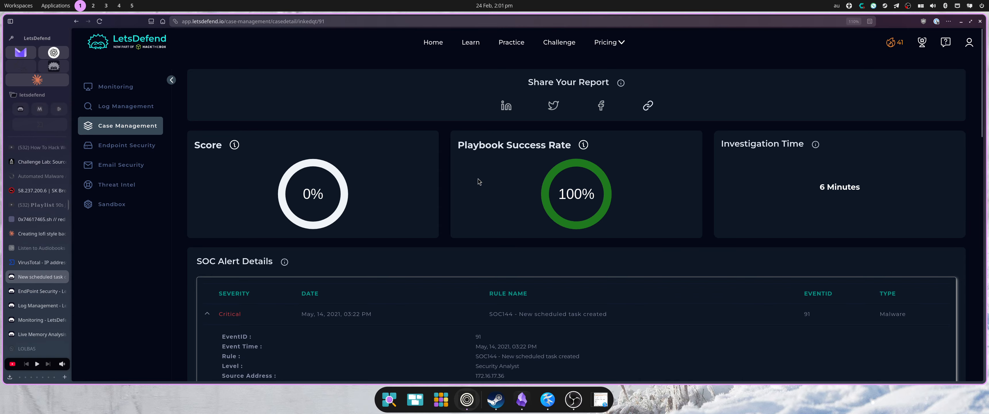
scroll(655, 196, down, 5)
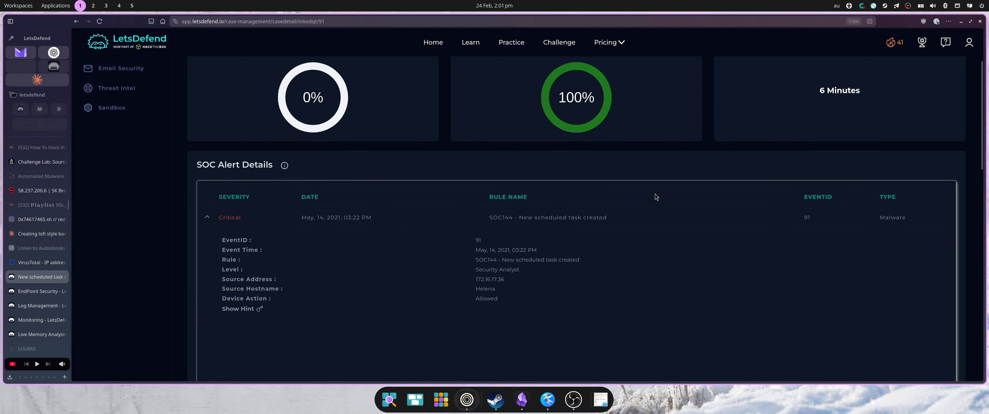
scroll(655, 196, up, 5)
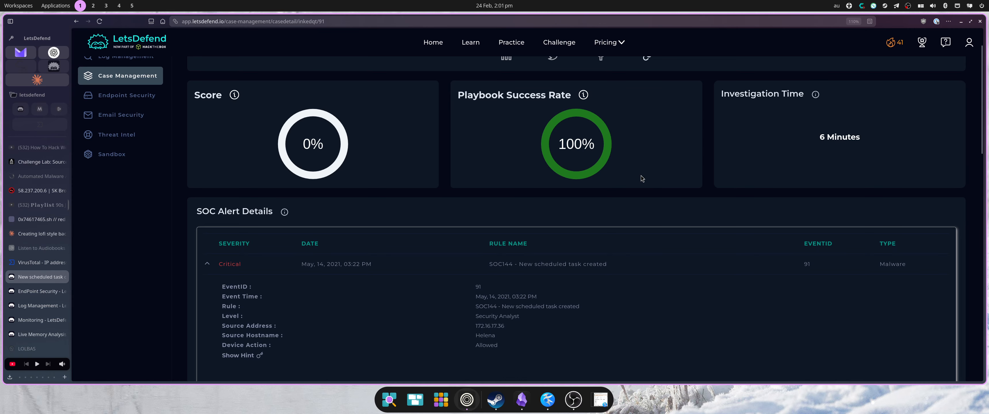
scroll(645, 194, down, 5)
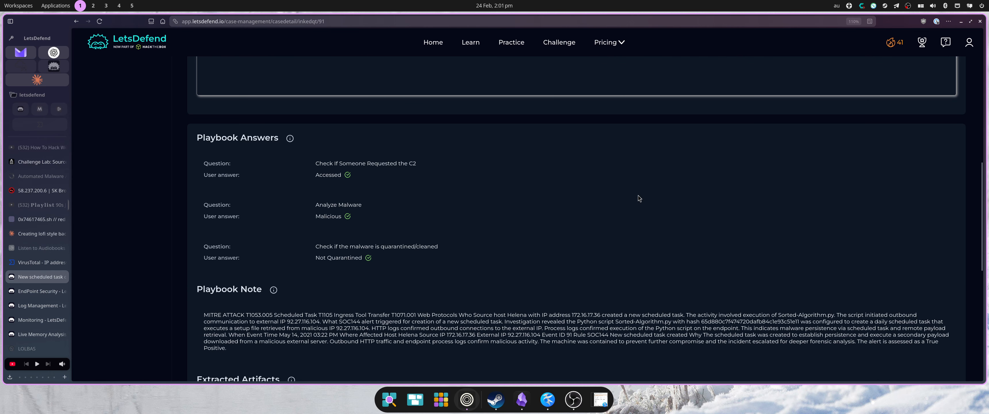
scroll(640, 199, down, 2)
scroll(635, 190, up, 8)
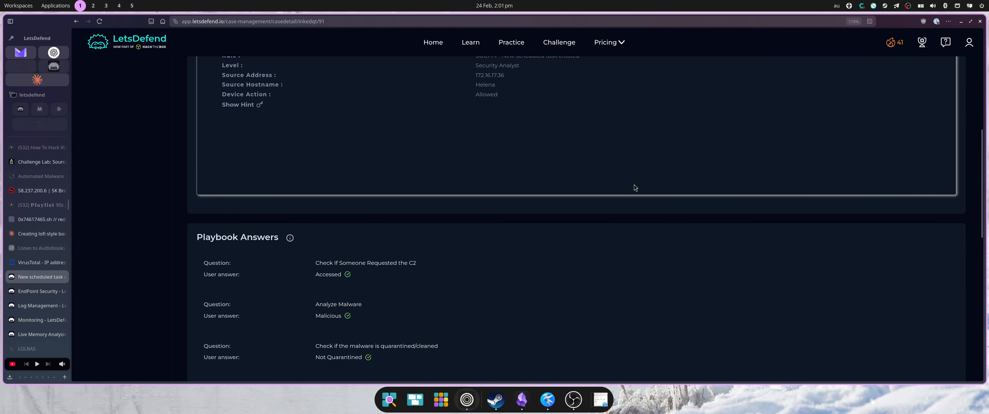
Examine the case report's score, playbook success rate, answers, note and extracted artifacts
key(ctrl+minus)
key(ctrl+minus)
key(ctrl+minus)
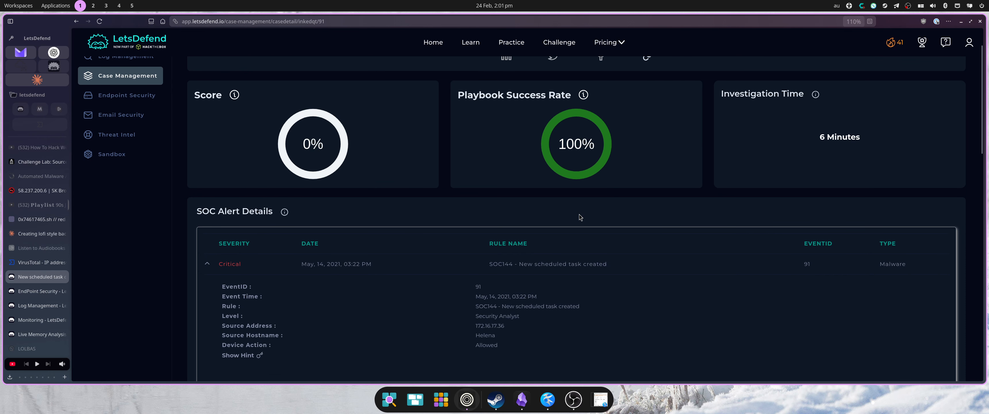
scroll(572, 193, up, 1)
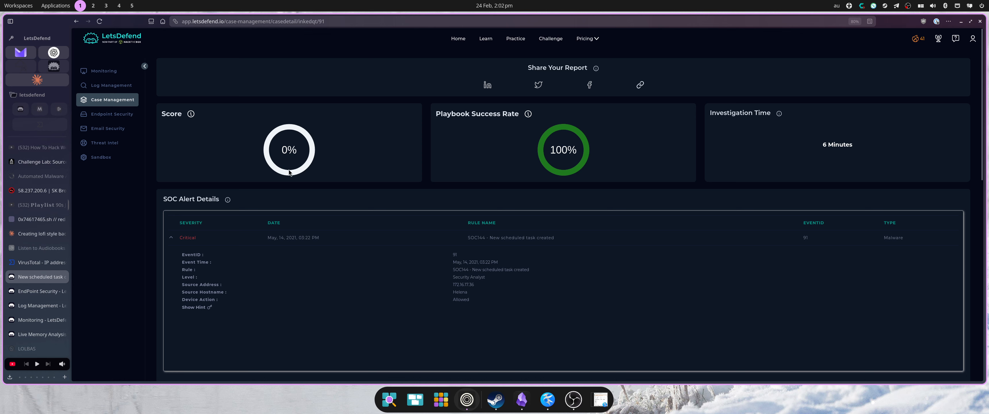
mouse_move(192, 119)
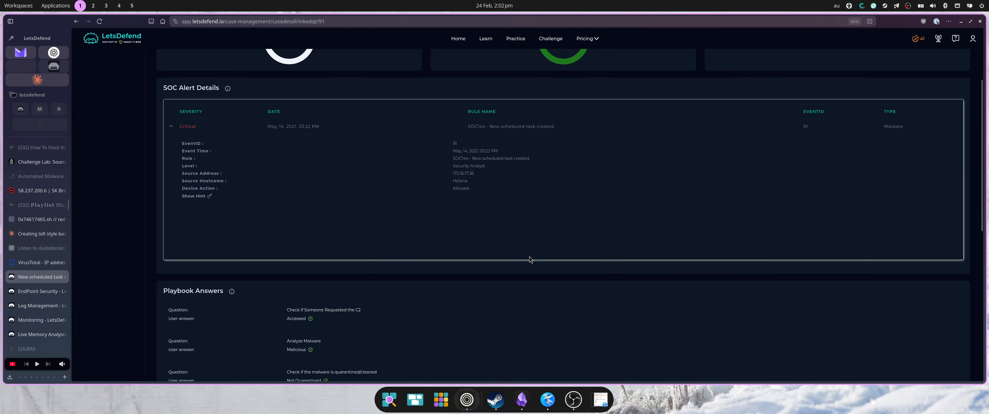
scroll(360, 249, down, 5)
scroll(361, 250, down, 1)
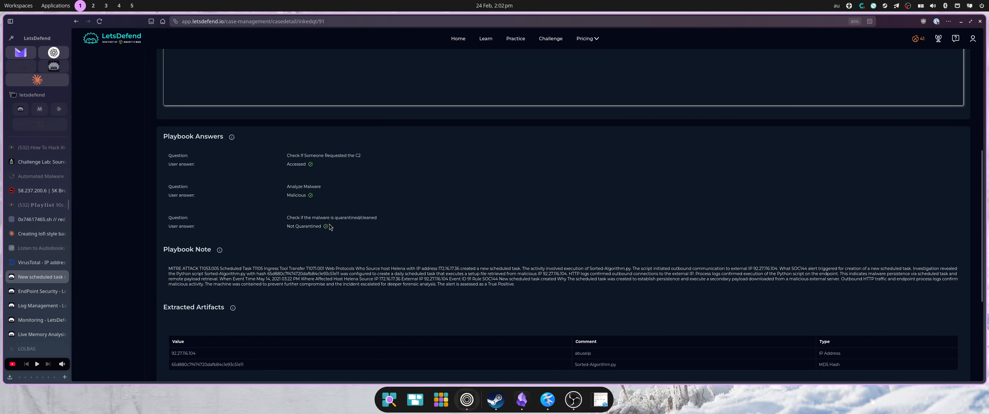
scroll(330, 227, down, 2)
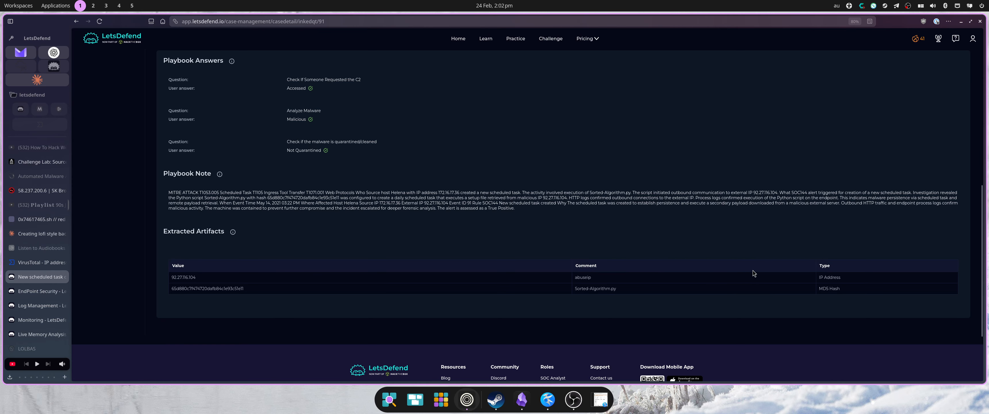
scroll(497, 183, up, 15)
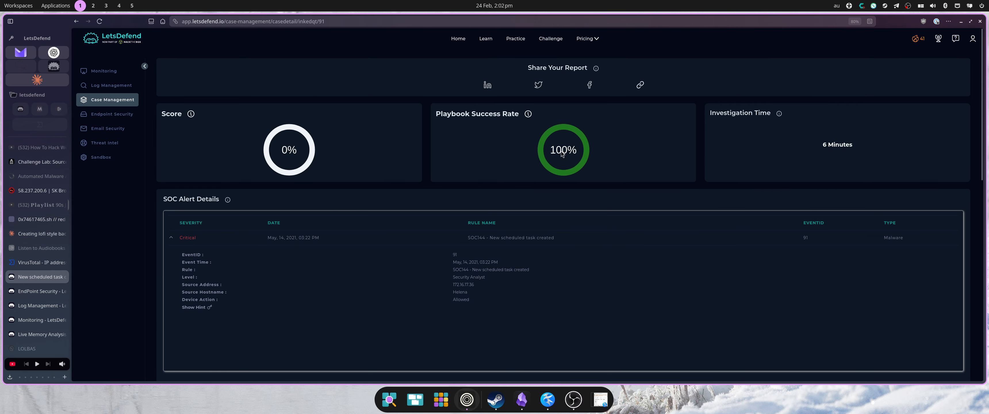